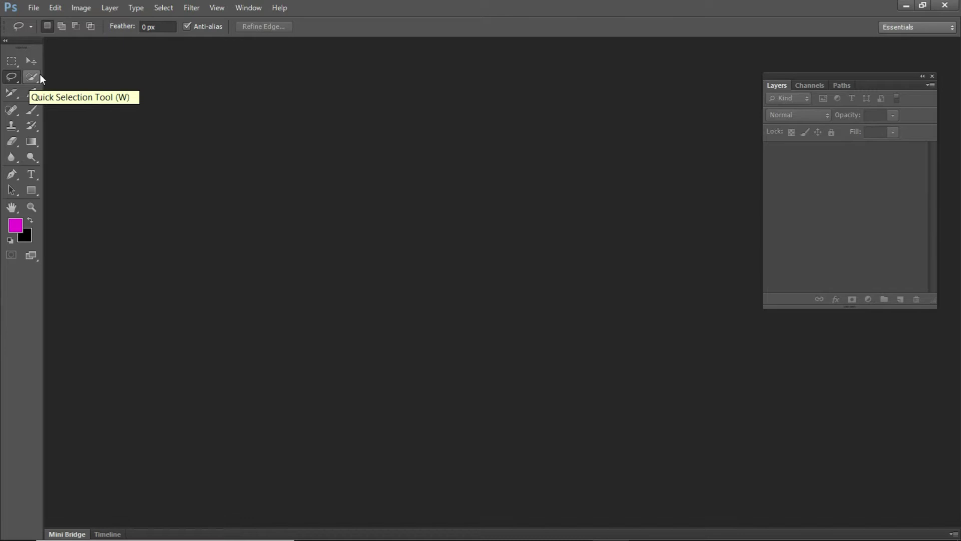
# Step: Browse the lasso flyout variants and choose the Magnetic Lasso
pyautogui.click(17, 84)
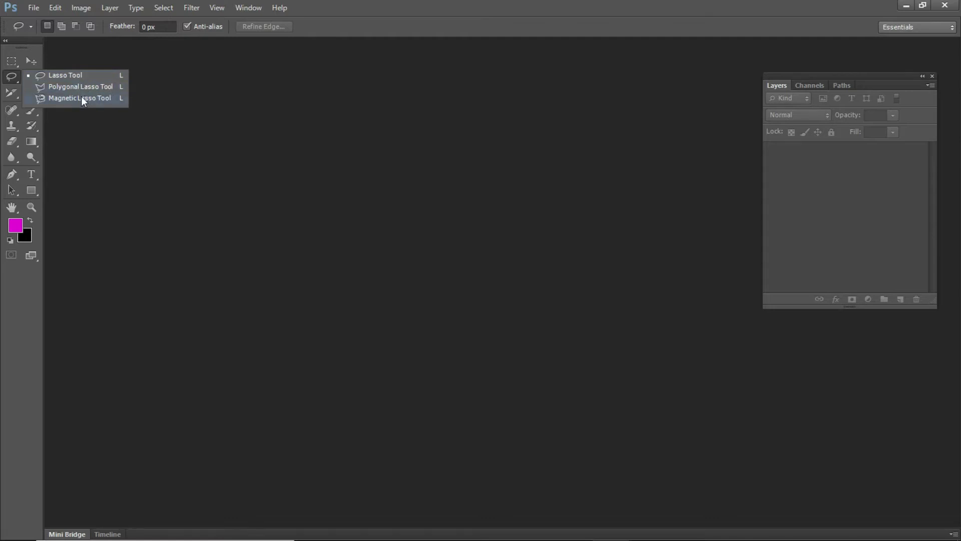
pyautogui.click(16, 79)
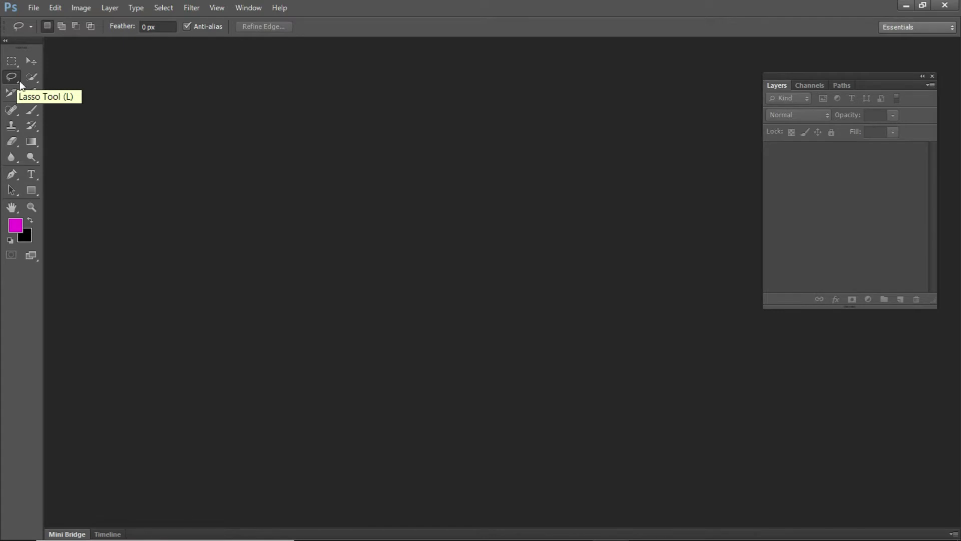
pyautogui.click(18, 82)
pyautogui.click(18, 82)
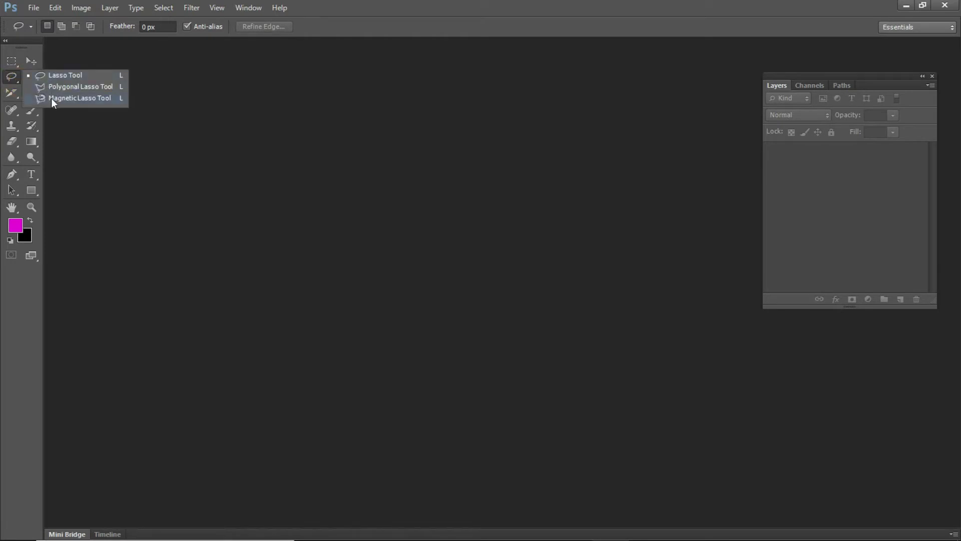
pyautogui.click(66, 97)
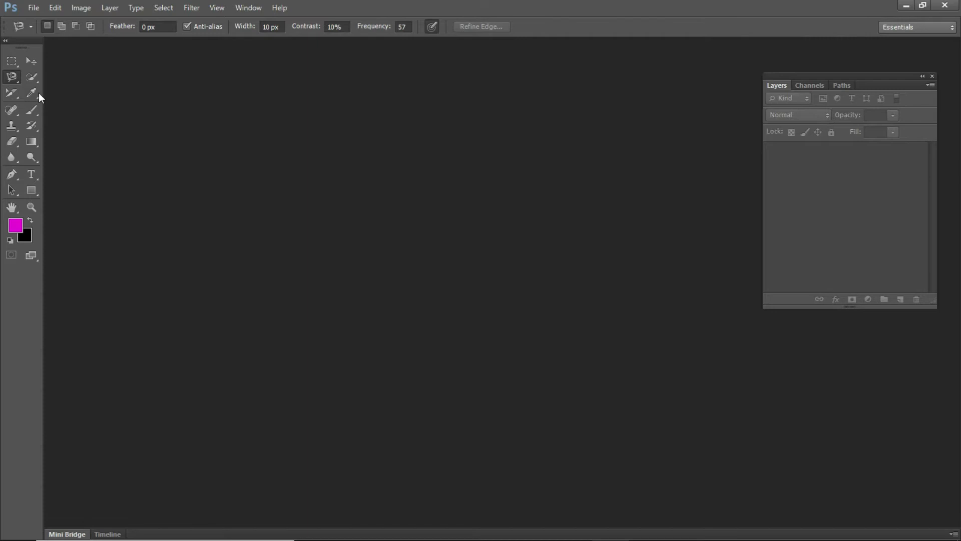
# Step: Close the flyout and cycle with Shift+L to the Lasso, then the Polygonal Lasso
pyautogui.click(18, 81)
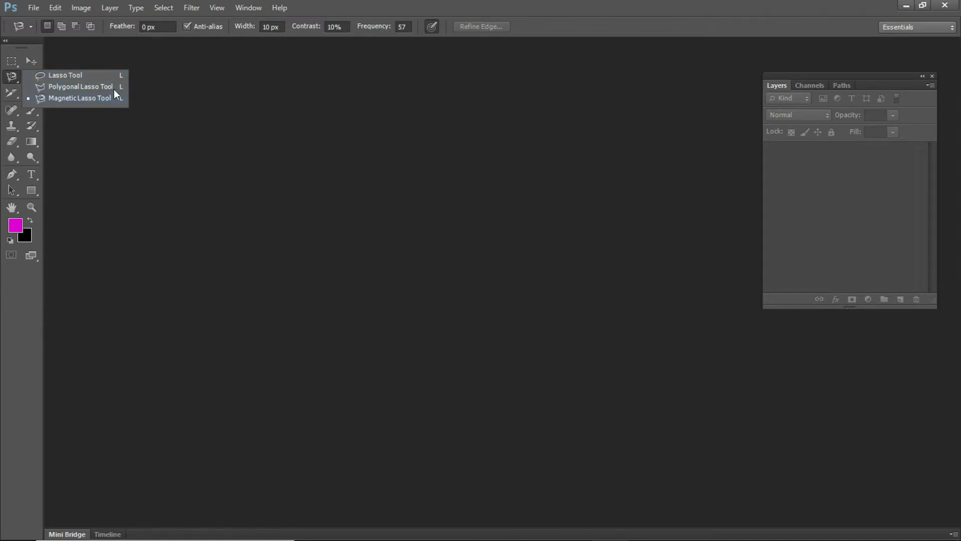
pyautogui.click(141, 114)
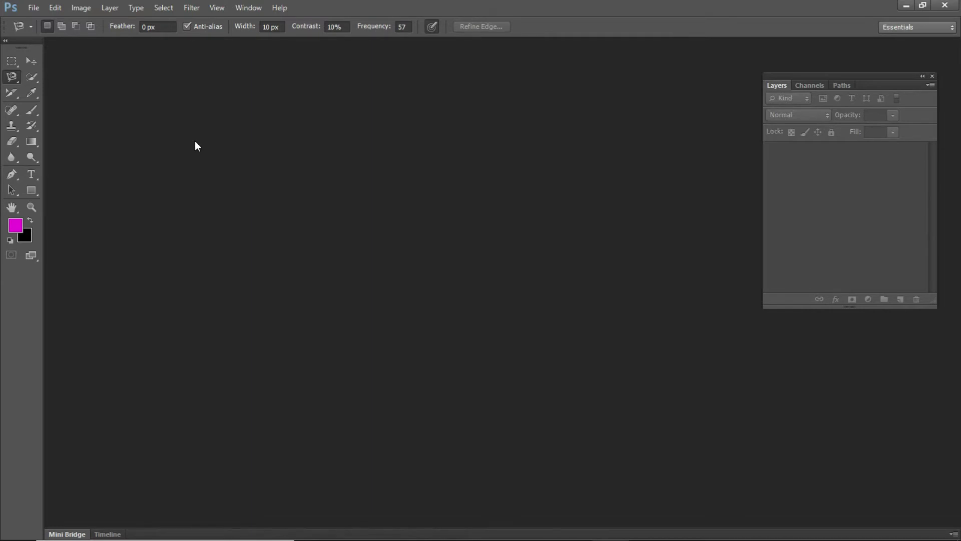
pyautogui.hotkey('shift', 'l')
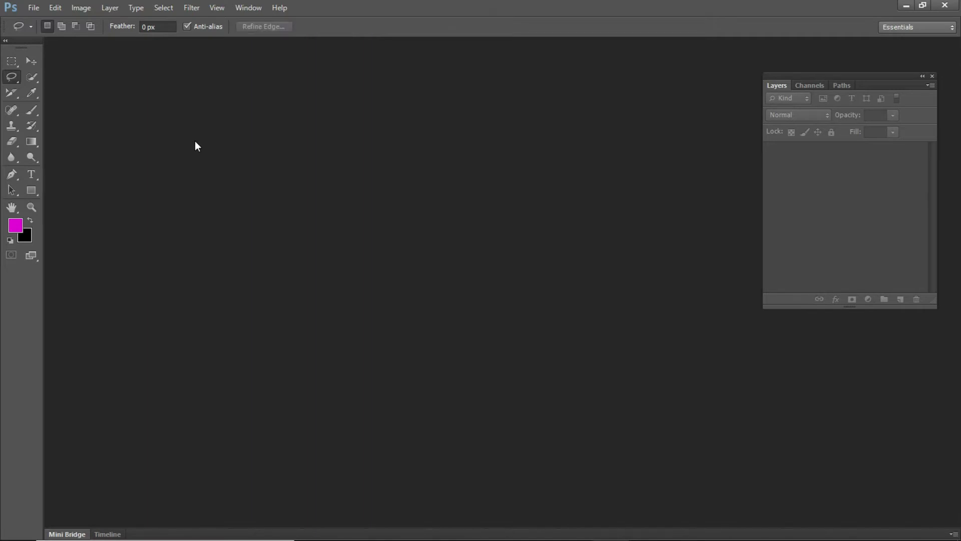
pyautogui.hotkey('shift', 'l')
pyautogui.hotkey('shift', 'l')
pyautogui.hotkey('shift', 'l')
pyautogui.hotkey('shift', 'l')
pyautogui.hotkey('shift', 'l')
pyautogui.hotkey('shift', 'l')
pyautogui.hotkey('shift', 'l')
pyautogui.hotkey('shift', 'l')
pyautogui.hotkey('shift', 'l')
pyautogui.hotkey('shift', 'l')
pyautogui.hotkey('shift', 'l')
pyautogui.hotkey('shift', 'l')
# Step: Create a new document with Ctrl+N using the 1920 × 1080 white-background defaults
pyautogui.click(35, 8)
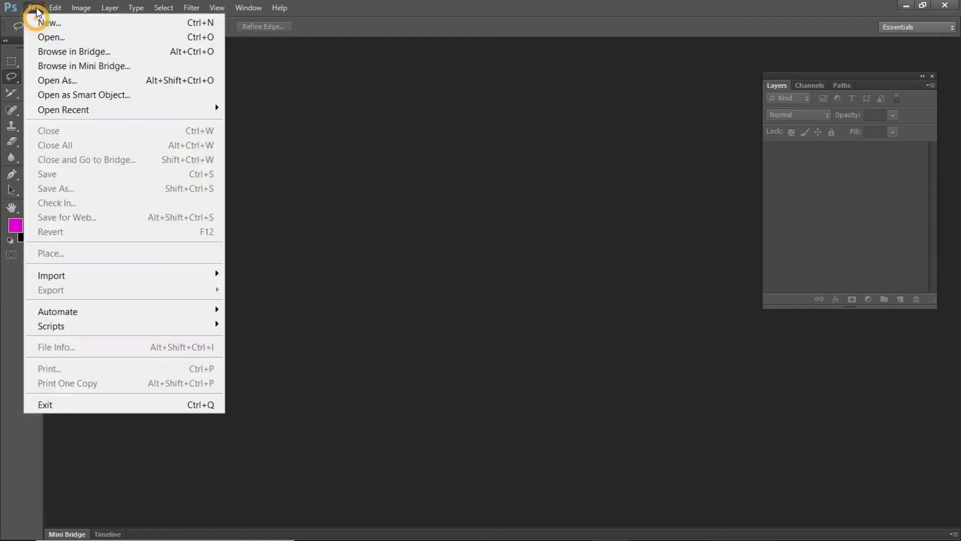
pyautogui.click(320, 173)
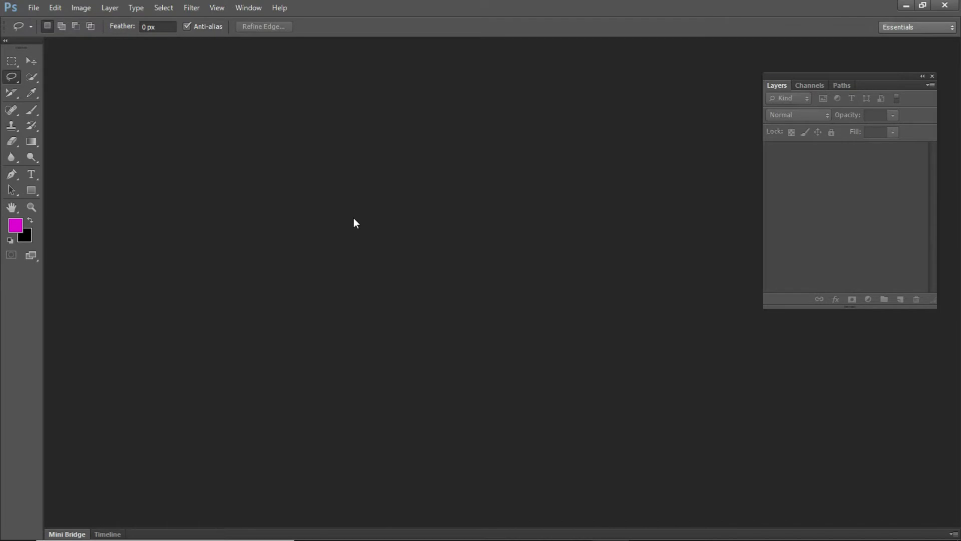
pyautogui.hotkey('ctrl', 'n')
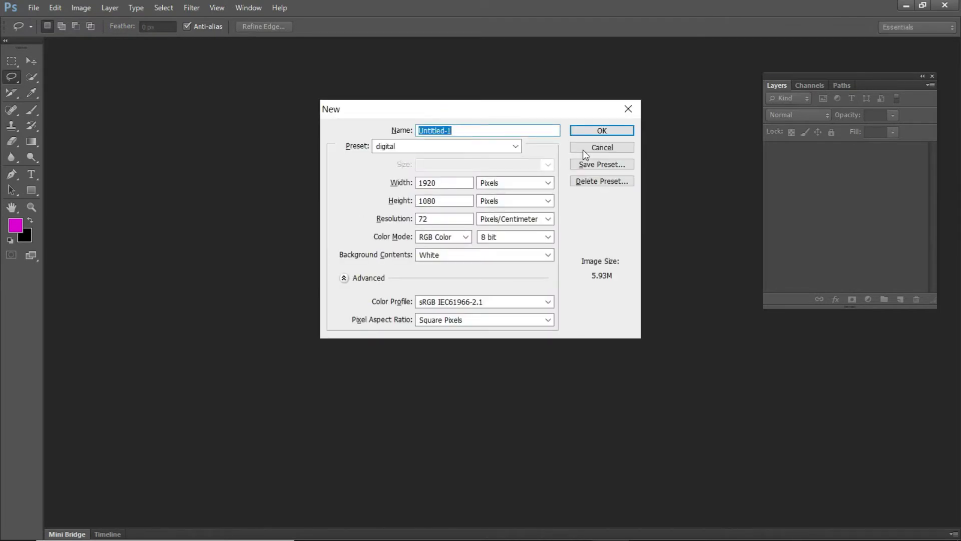
pyautogui.click(588, 132)
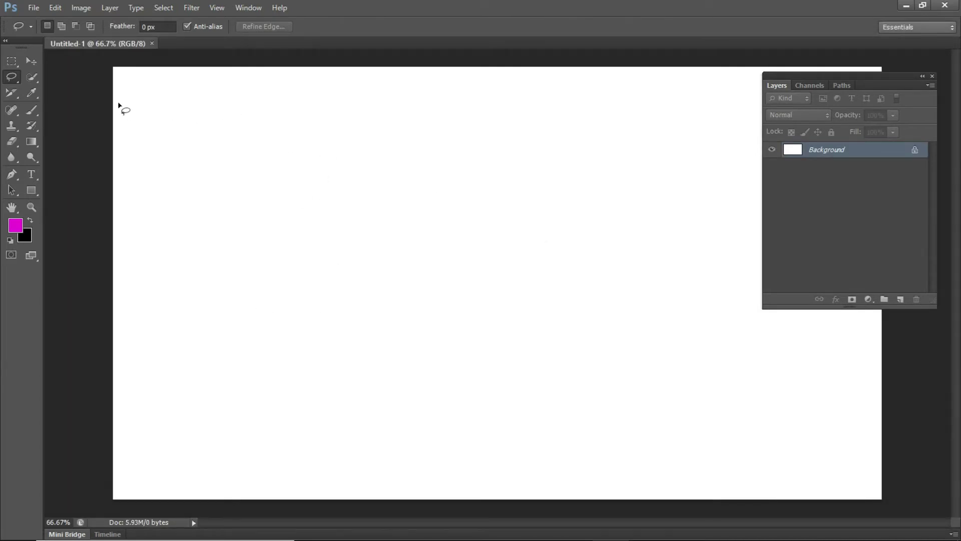
pyautogui.click(220, 7)
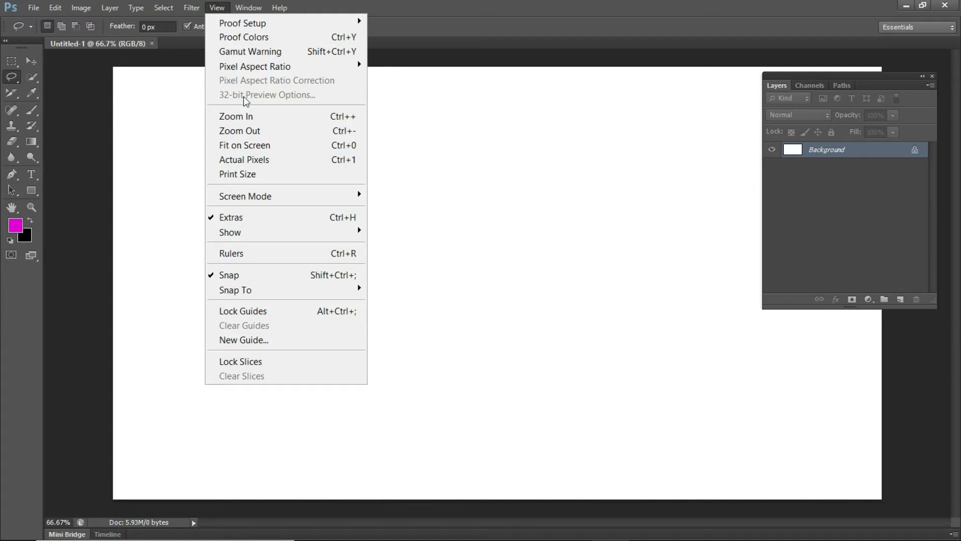
# Step: View at Actual Pixels, fit the canvas on screen with Ctrl+0, and add Layer 1
pyautogui.click(399, 57)
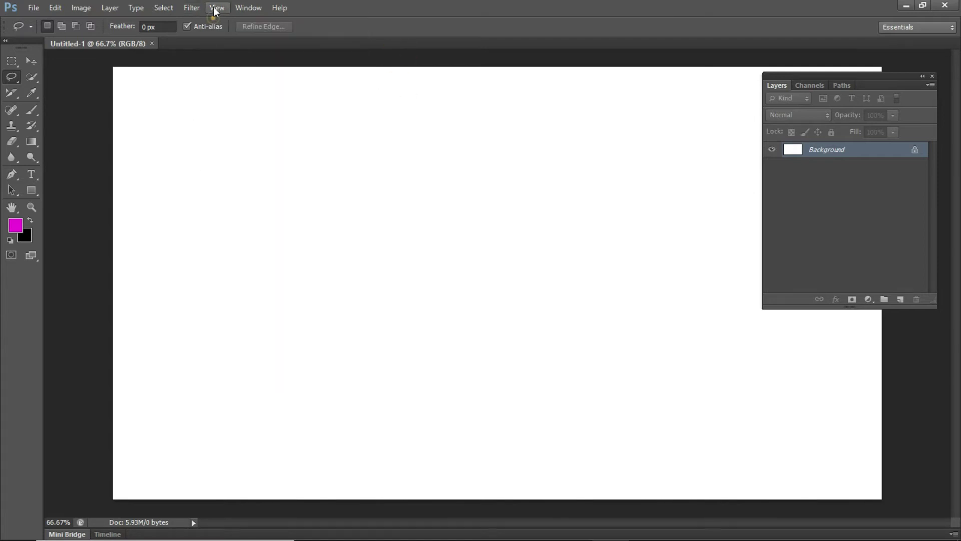
pyautogui.click(216, 8)
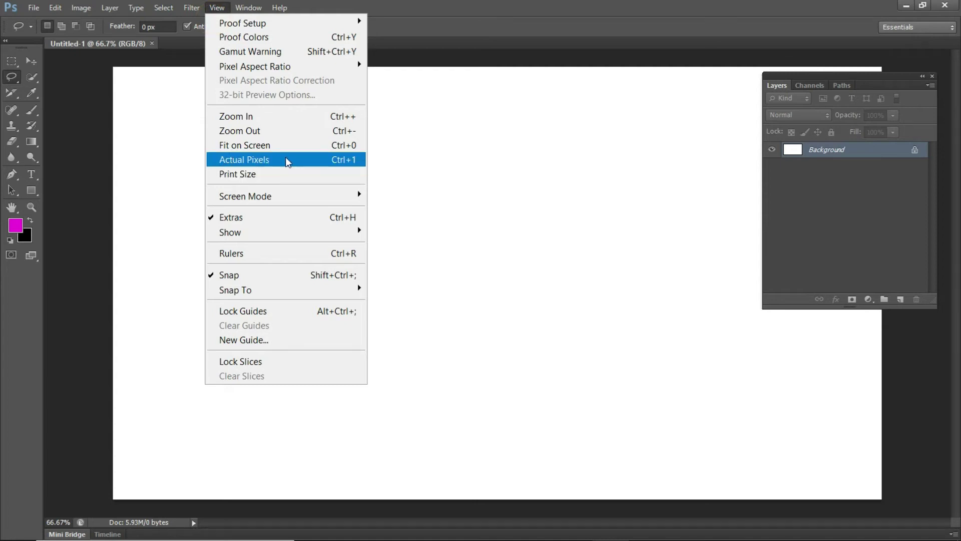
pyautogui.click(286, 159)
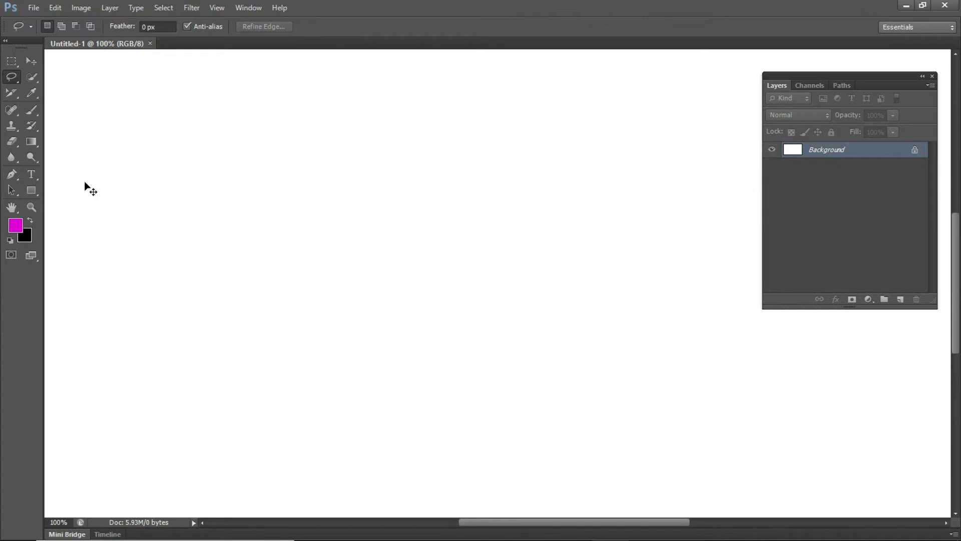
pyautogui.hotkey('ctrl', '0')
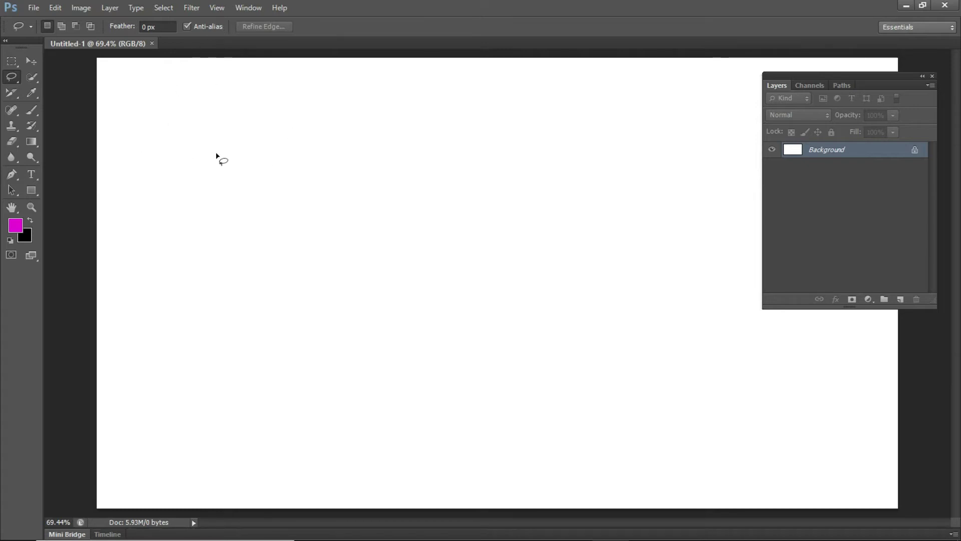
pyautogui.click(900, 299)
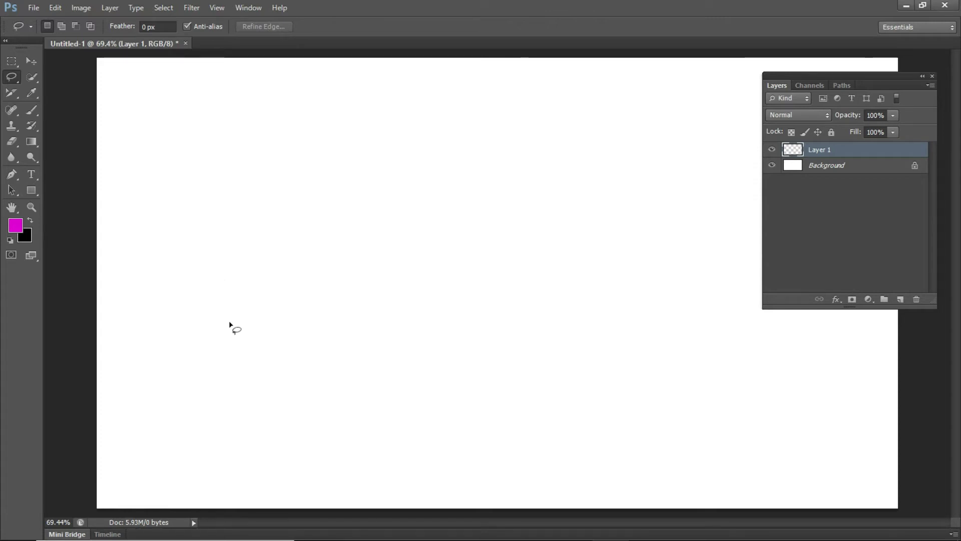
# Step: Clear a stray tiny selection, then trace a closed freehand blob outline across the canvas
pyautogui.click(252, 270)
pyautogui.moveTo(252, 294); pyautogui.dragTo(251, 291)
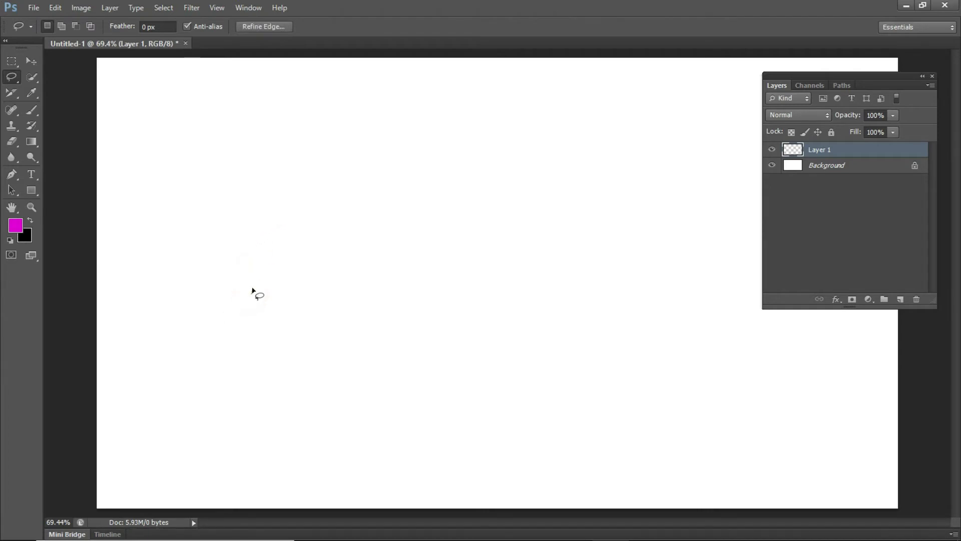
pyautogui.click(283, 264)
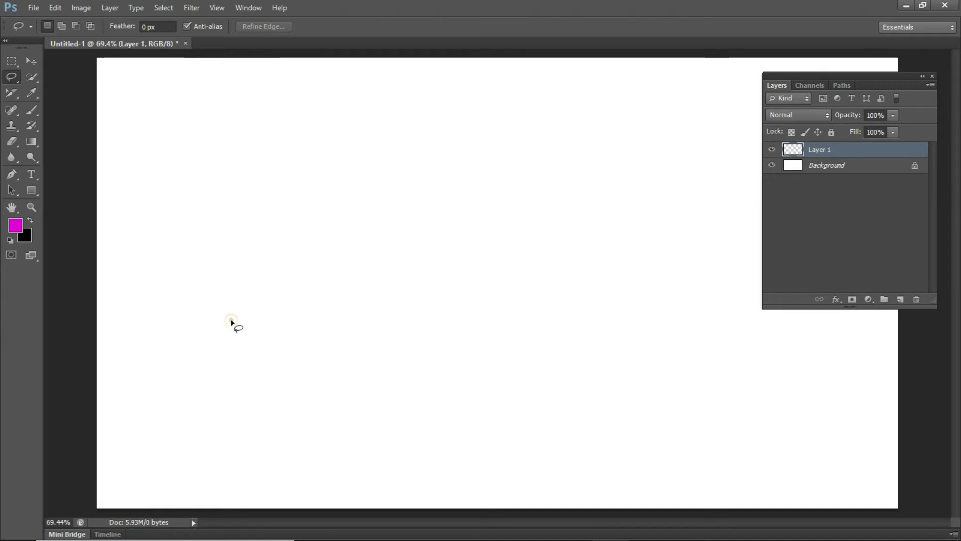
pyautogui.moveTo(231, 322)
pyautogui.mouseDown()
pyautogui.moveTo(250, 249)
pyautogui.moveTo(280, 219)
pyautogui.mouseUp()
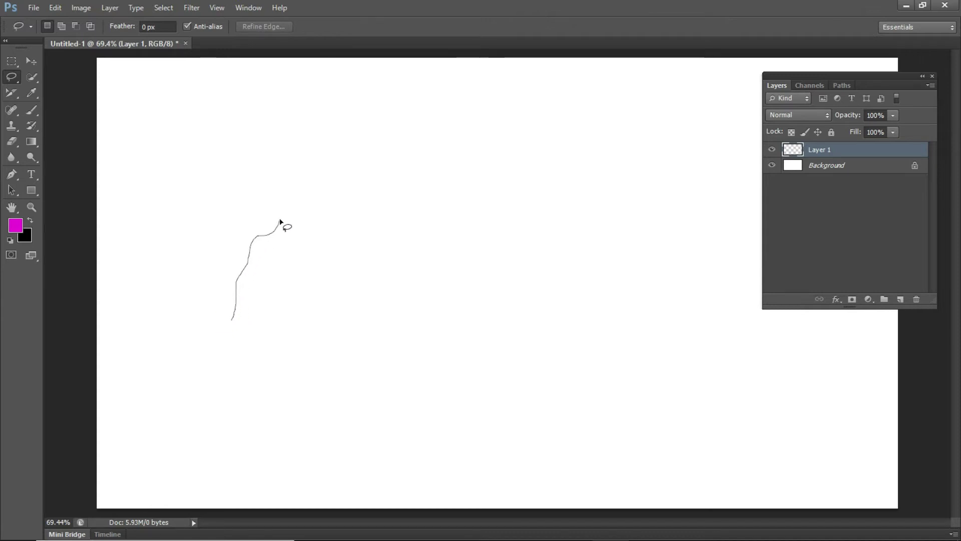
pyautogui.moveTo(281, 221)
pyautogui.mouseDown()
pyautogui.moveTo(355, 190)
pyautogui.moveTo(389, 158)
pyautogui.moveTo(406, 96)
pyautogui.moveTo(423, 118)
pyautogui.moveTo(499, 154)
pyautogui.moveTo(620, 180)
pyautogui.moveTo(683, 221)
pyautogui.moveTo(713, 333)
pyautogui.moveTo(651, 370)
pyautogui.moveTo(637, 444)
pyautogui.moveTo(506, 436)
pyautogui.moveTo(403, 409)
pyautogui.moveTo(382, 371)
pyautogui.moveTo(270, 414)
pyautogui.moveTo(275, 377)
pyautogui.moveTo(242, 355)
pyautogui.moveTo(247, 336)
pyautogui.moveTo(225, 337)
pyautogui.moveTo(227, 328)
pyautogui.mouseUp()
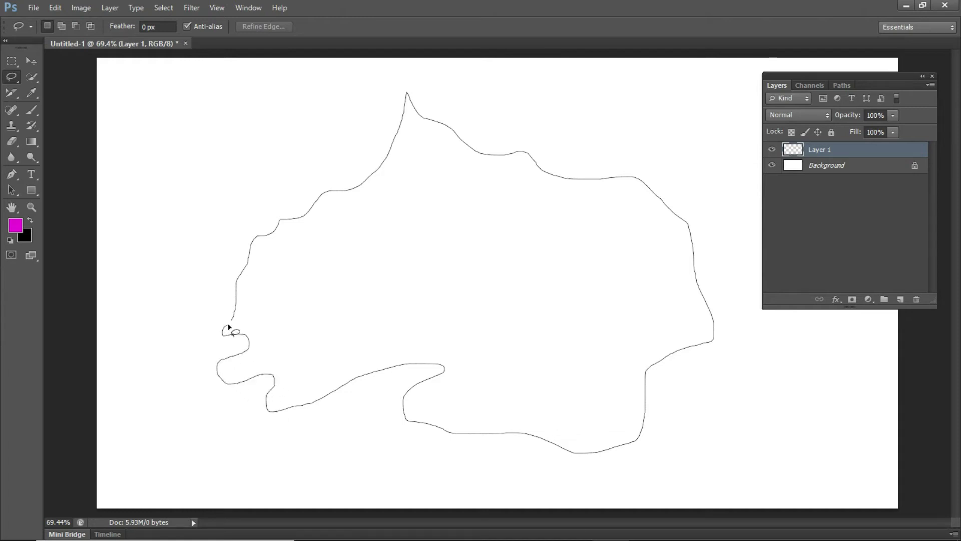
pyautogui.moveTo(232, 324); pyautogui.dragTo(233, 318)
pyautogui.moveTo(234, 318); pyautogui.dragTo(235, 321)
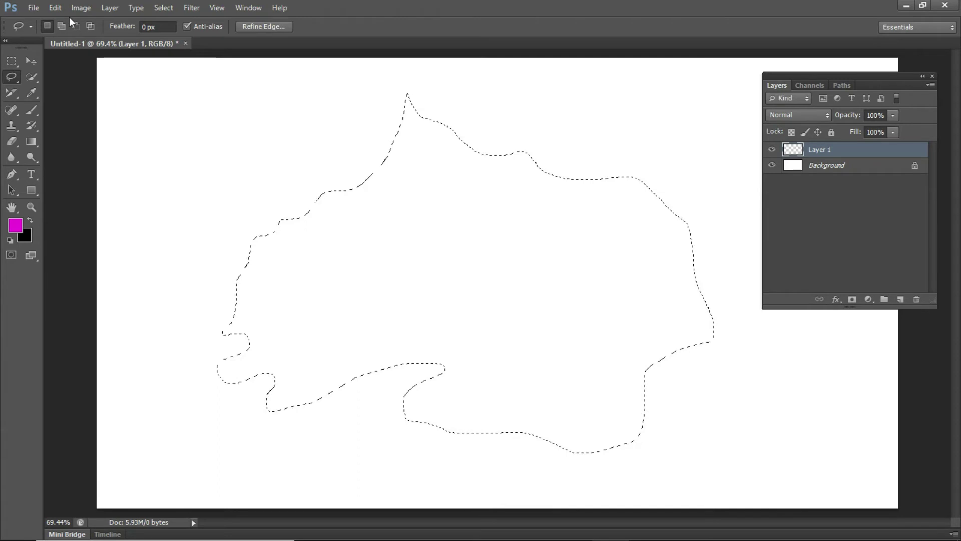
# Step: Cancel the first Fill attempt and set black as the foreground colour
pyautogui.click(55, 8)
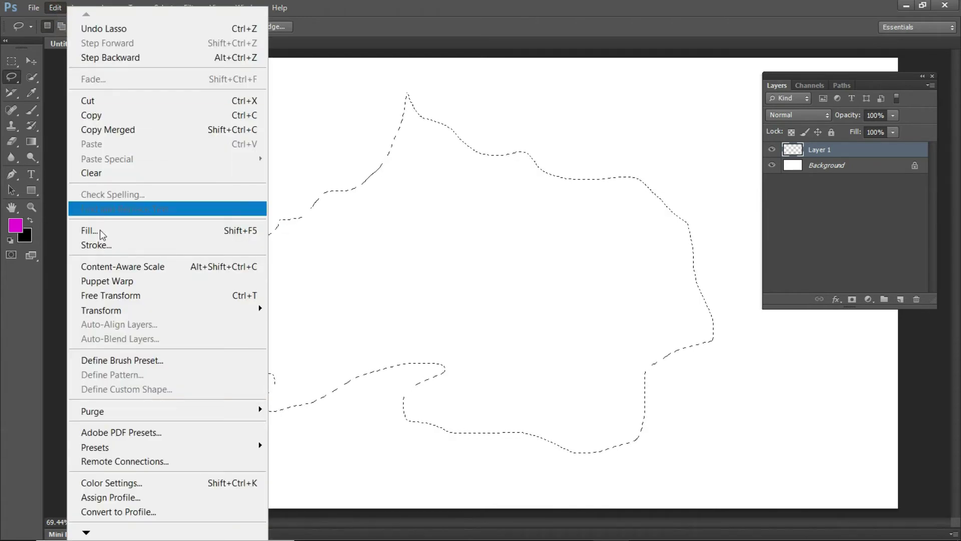
pyautogui.click(102, 231)
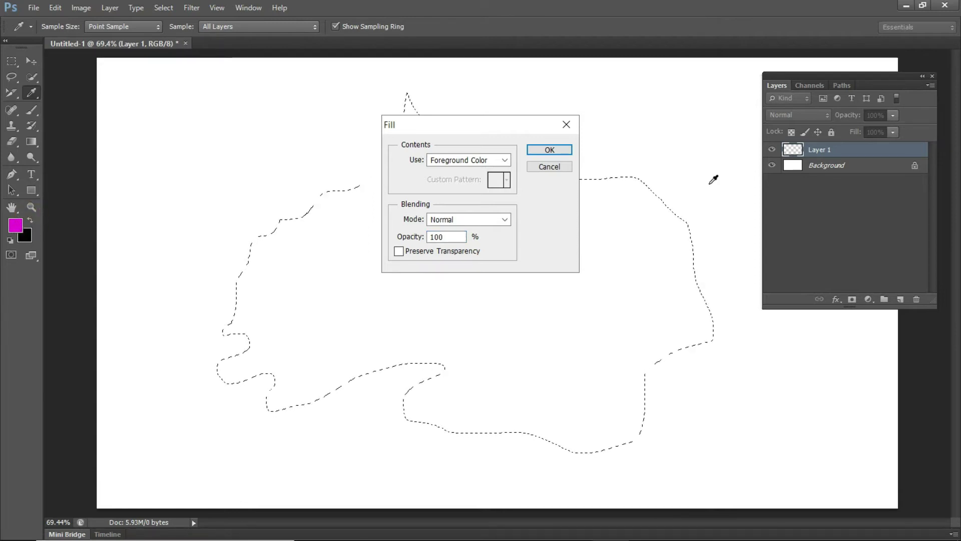
pyautogui.click(547, 165)
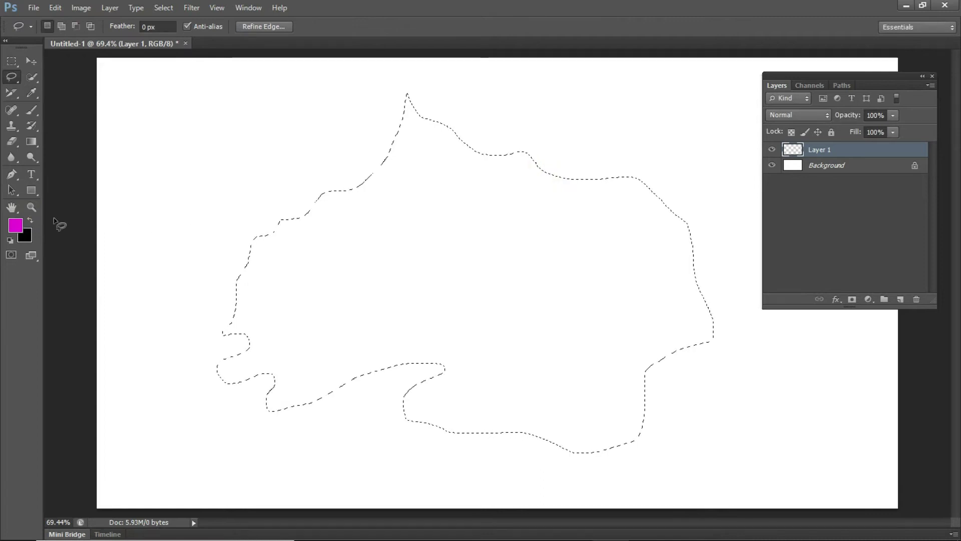
pyautogui.click(30, 220)
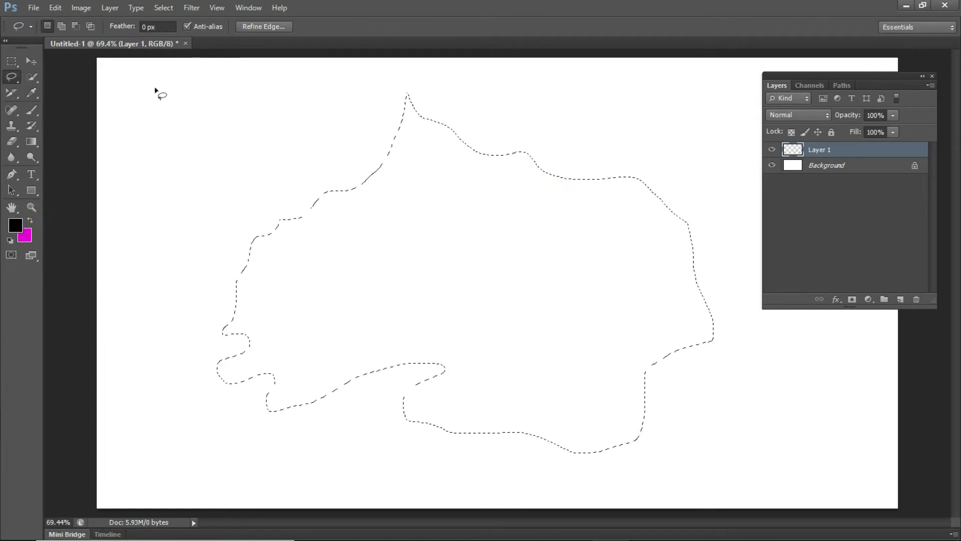
# Step: Fill the selection with the magenta Background Color, then hide Layer 1
pyautogui.click(61, 11)
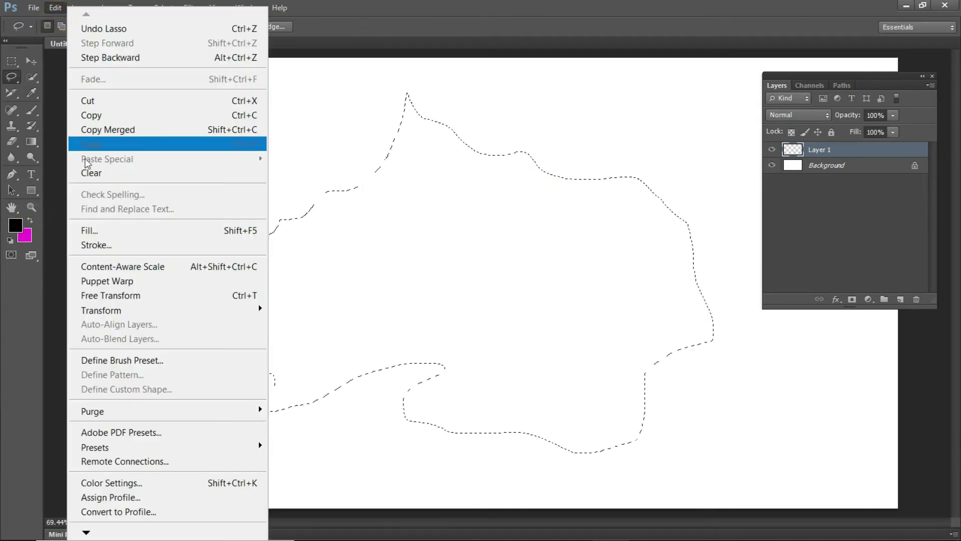
pyautogui.click(98, 226)
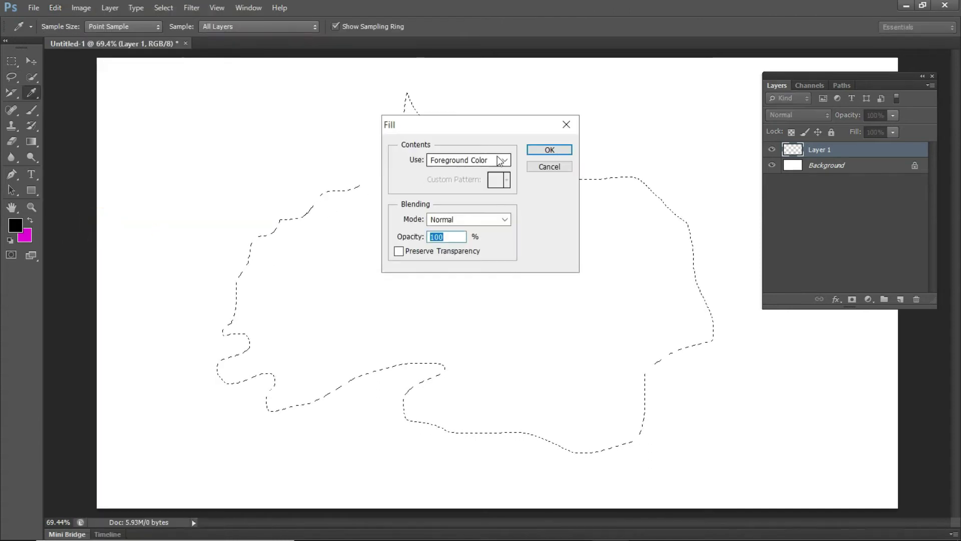
pyautogui.click(503, 160)
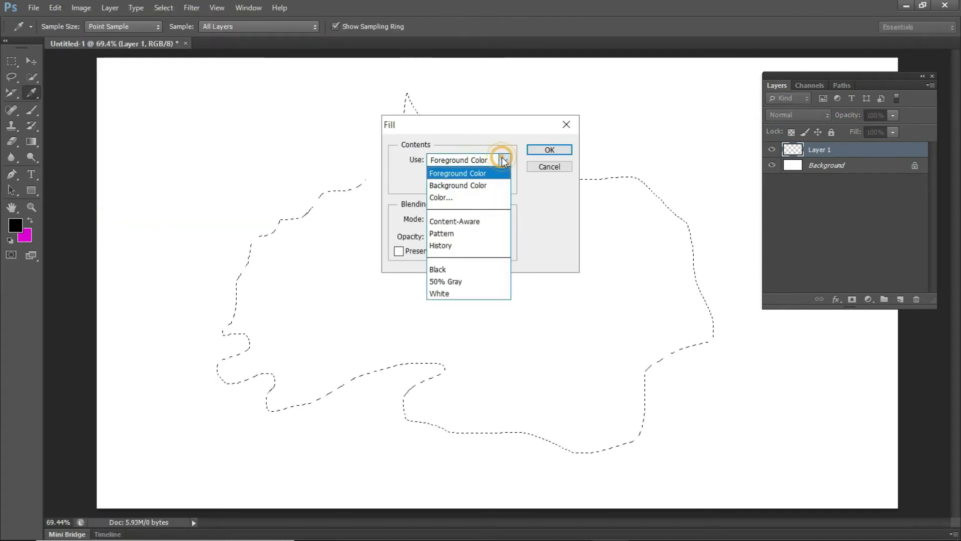
pyautogui.click(474, 183)
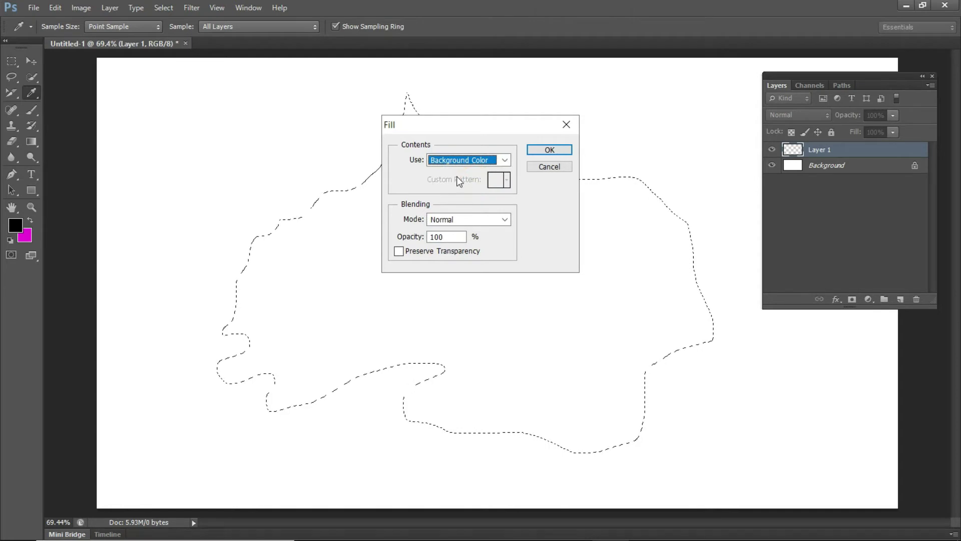
pyautogui.click(537, 152)
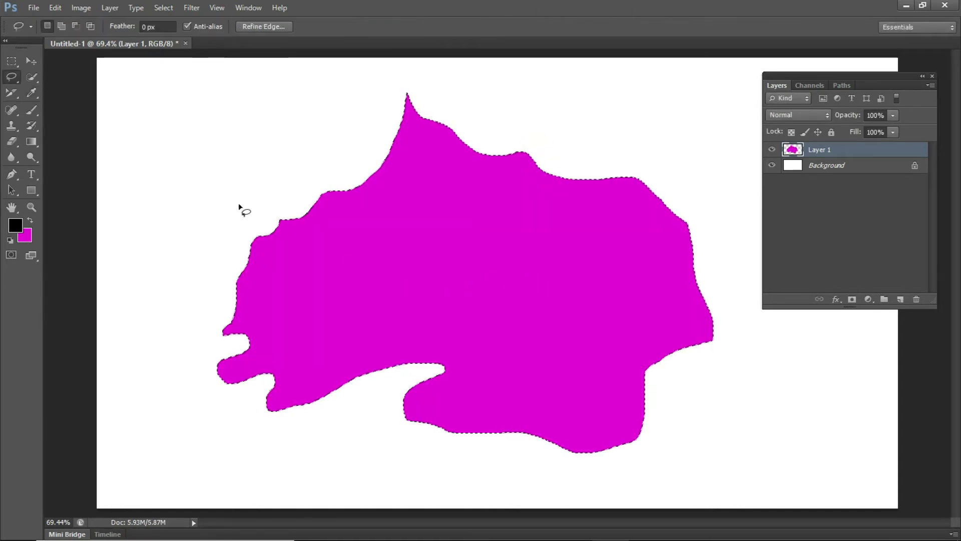
pyautogui.click(771, 149)
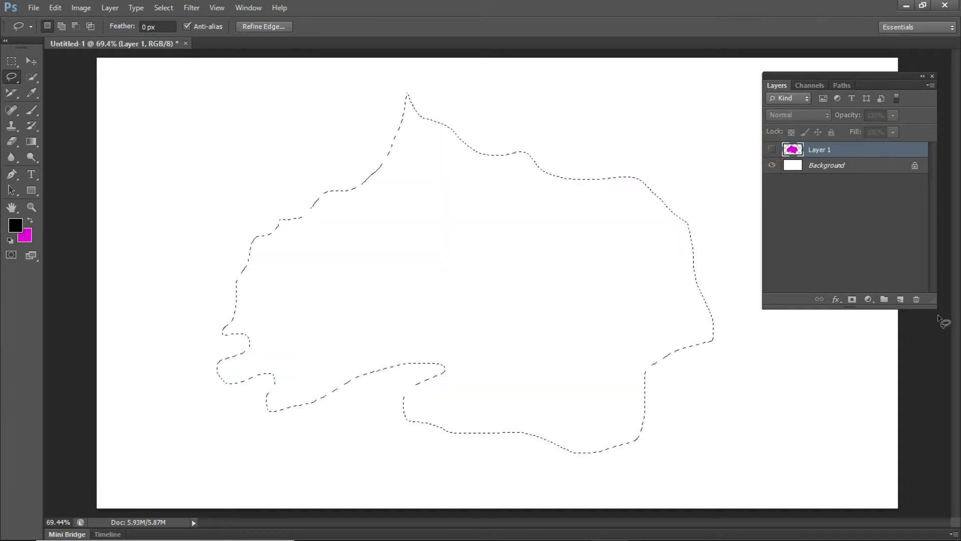
# Step: On a new Layer 2, fill the blob with black Foreground Color, hide it, and add Layer 3
pyautogui.click(900, 299)
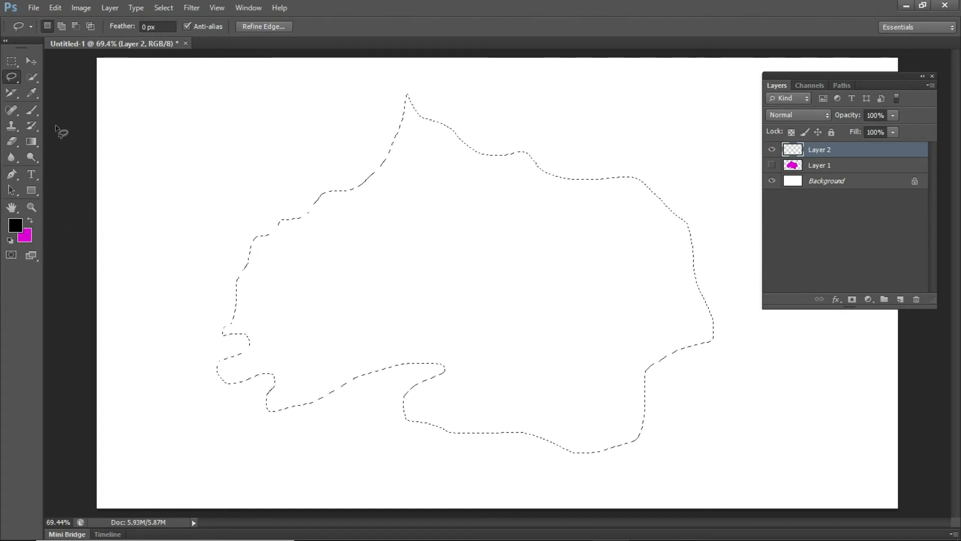
pyautogui.click(55, 8)
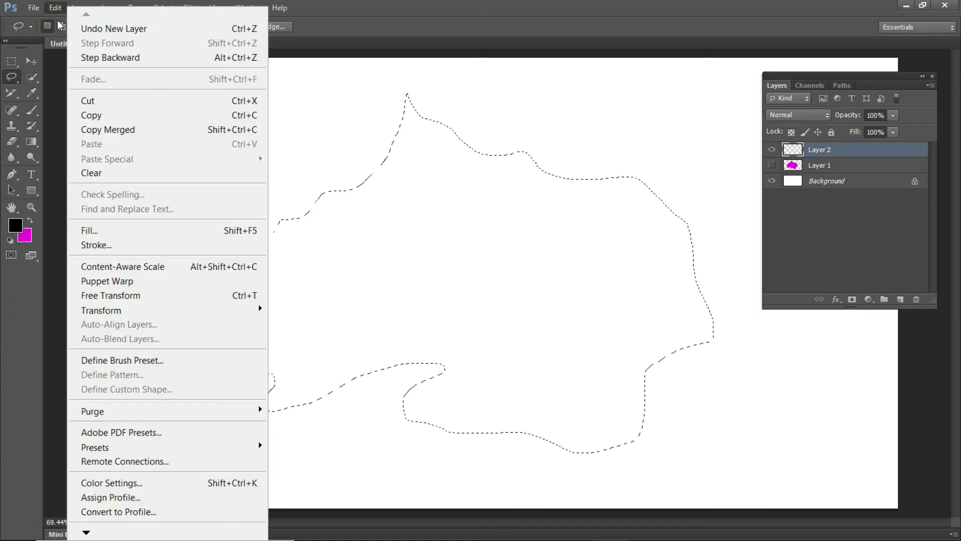
pyautogui.click(95, 232)
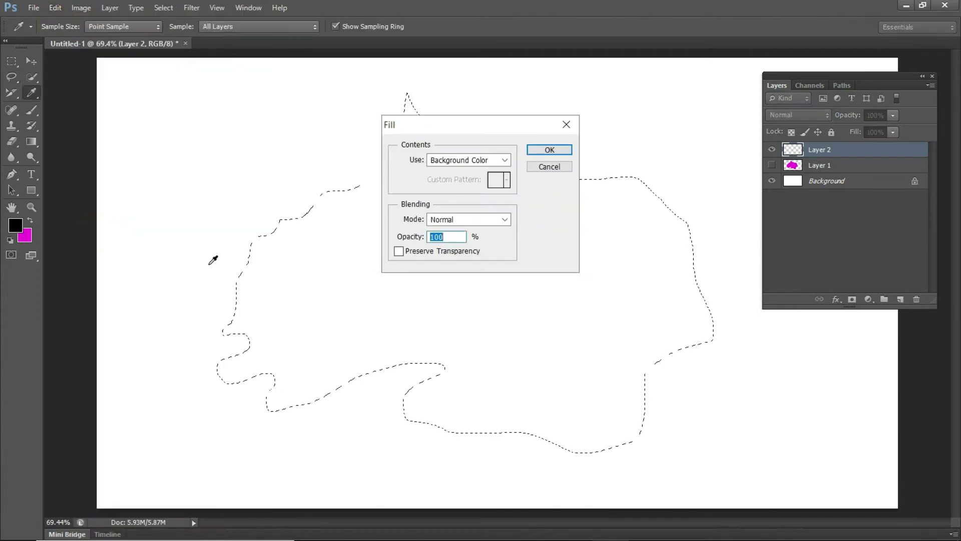
pyautogui.click(504, 160)
pyautogui.click(472, 174)
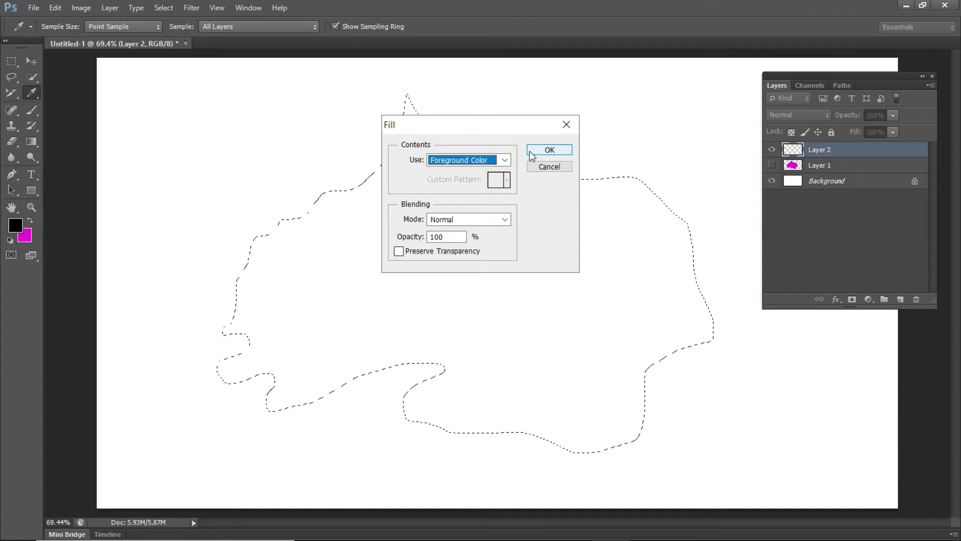
pyautogui.click(549, 150)
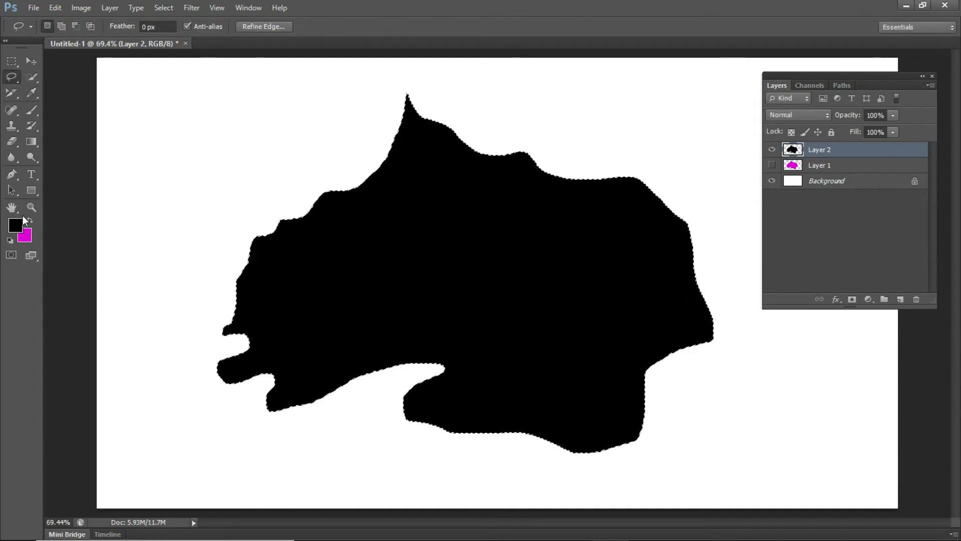
pyautogui.click(772, 150)
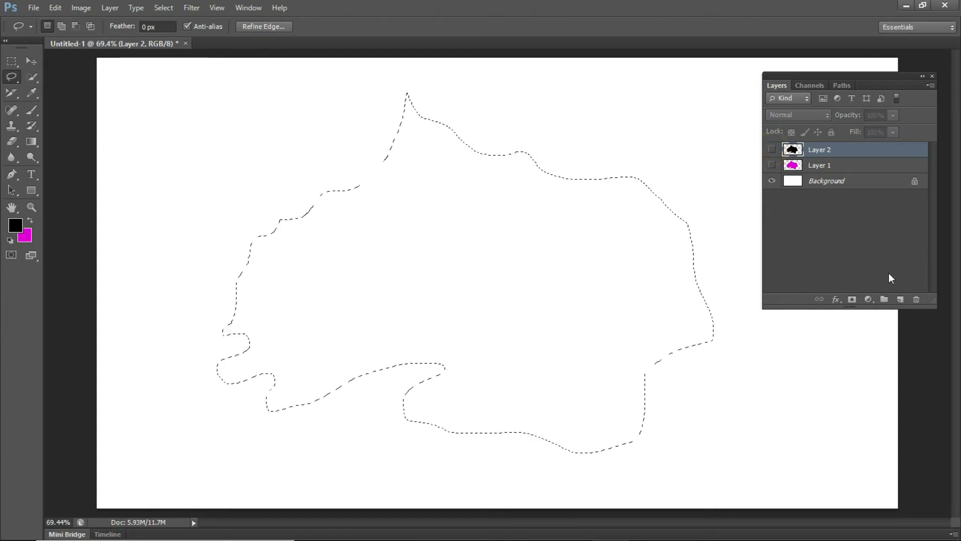
pyautogui.click(900, 299)
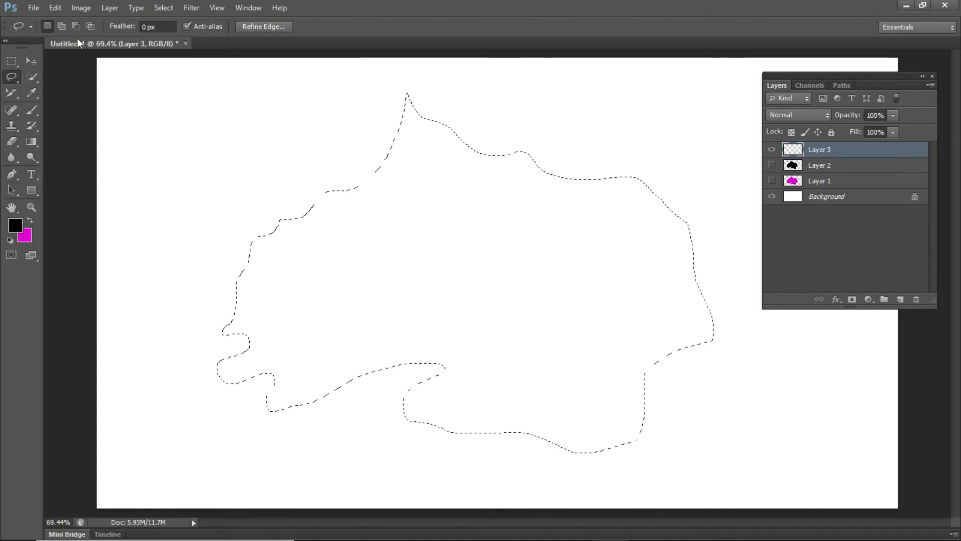
# Step: Fill the Layer 3 selection with magenta using Ctrl+Backspace, undoing and reapplying it once
pyautogui.click(55, 8)
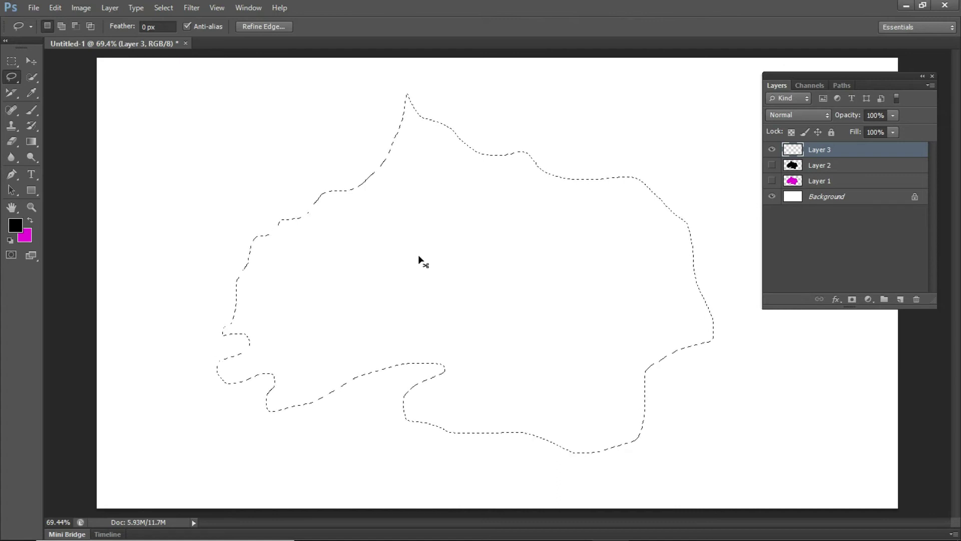
pyautogui.hotkey('ctrl', 'BackSpace')
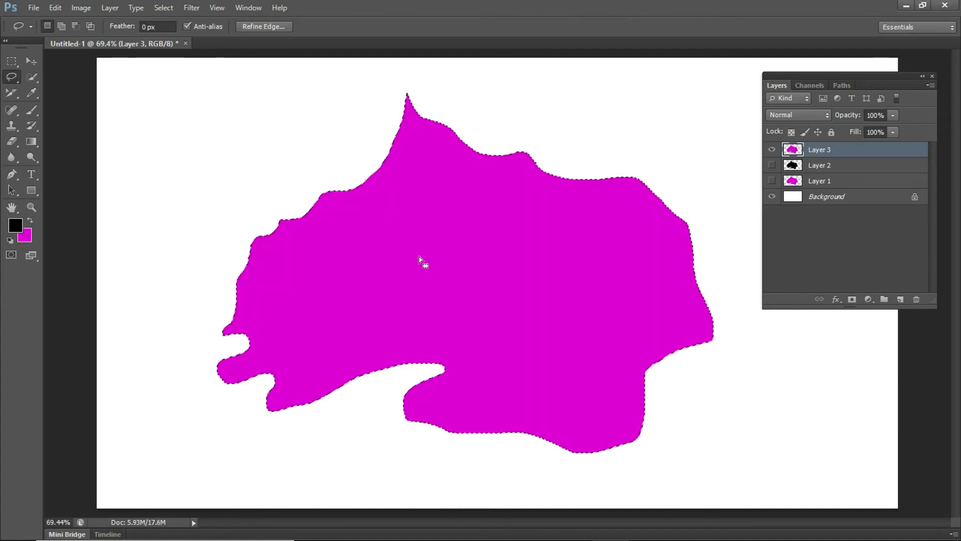
pyautogui.press('Delete')
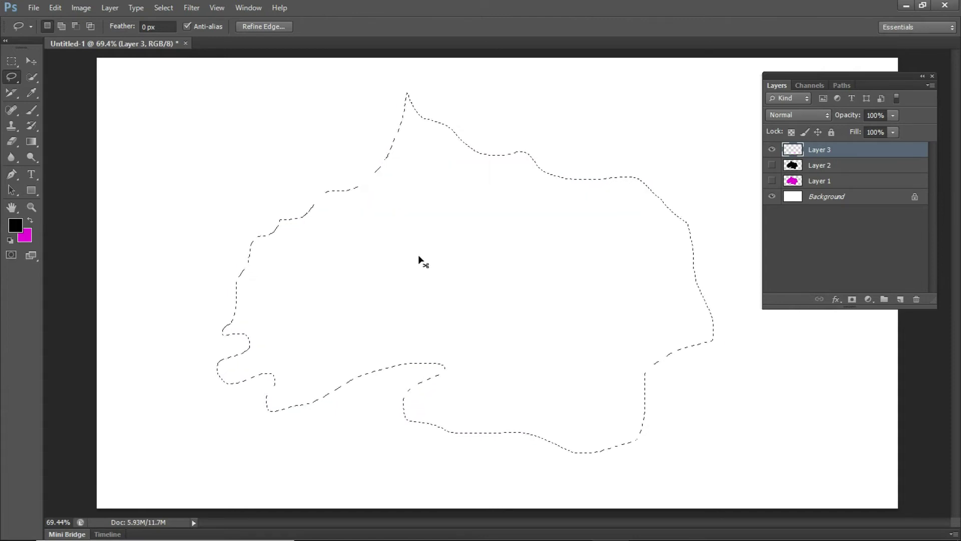
pyautogui.hotkey('ctrl', 'BackSpace')
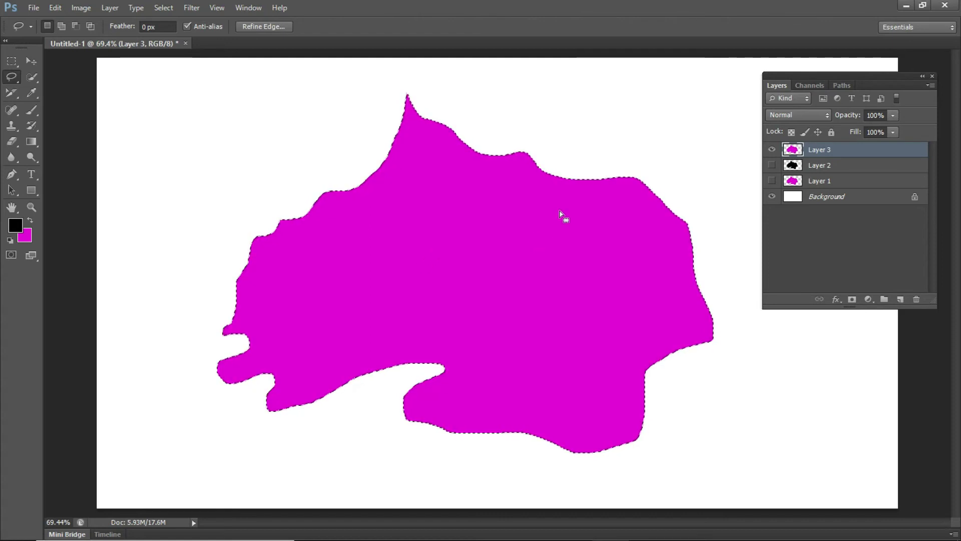
# Step: Hide Layer 3, add Layer 4, and fill the blob black with Alt+Backspace
pyautogui.click(772, 150)
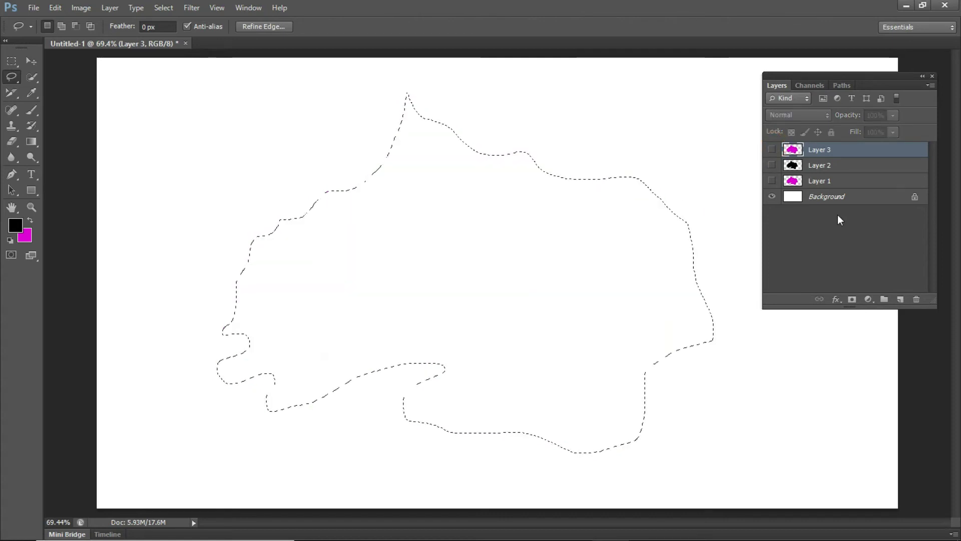
pyautogui.click(901, 299)
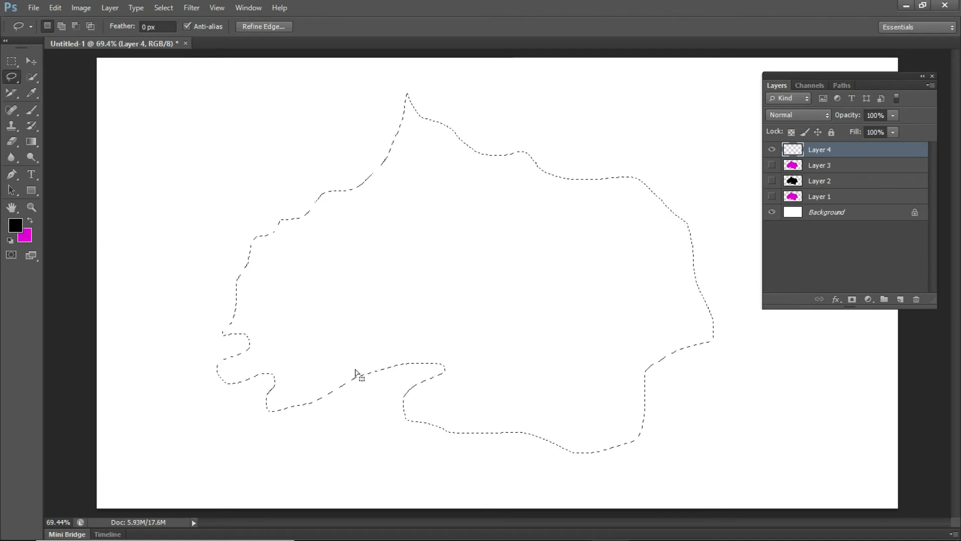
pyautogui.hotkey('alt', 'BackSpace')
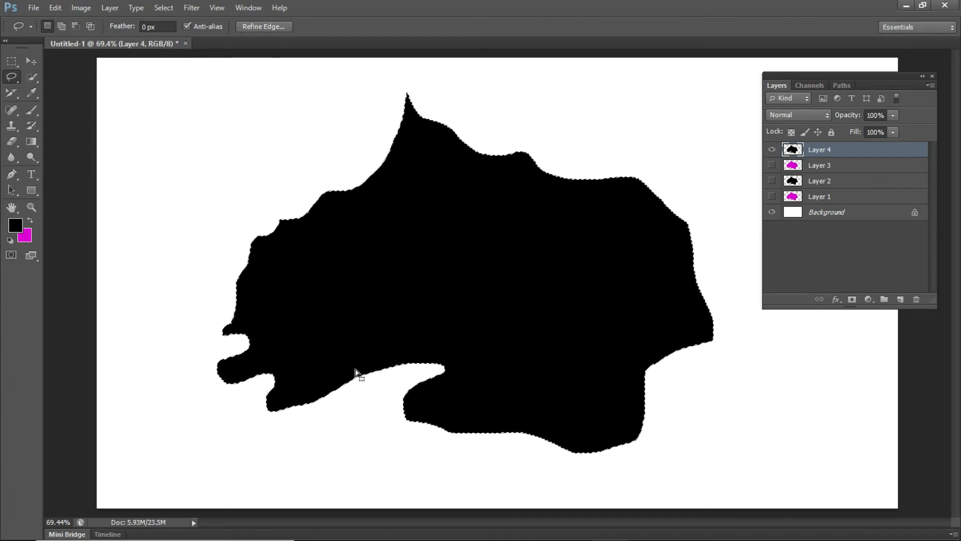
pyautogui.moveTo(36, 145); pyautogui.dragTo(88, 158)
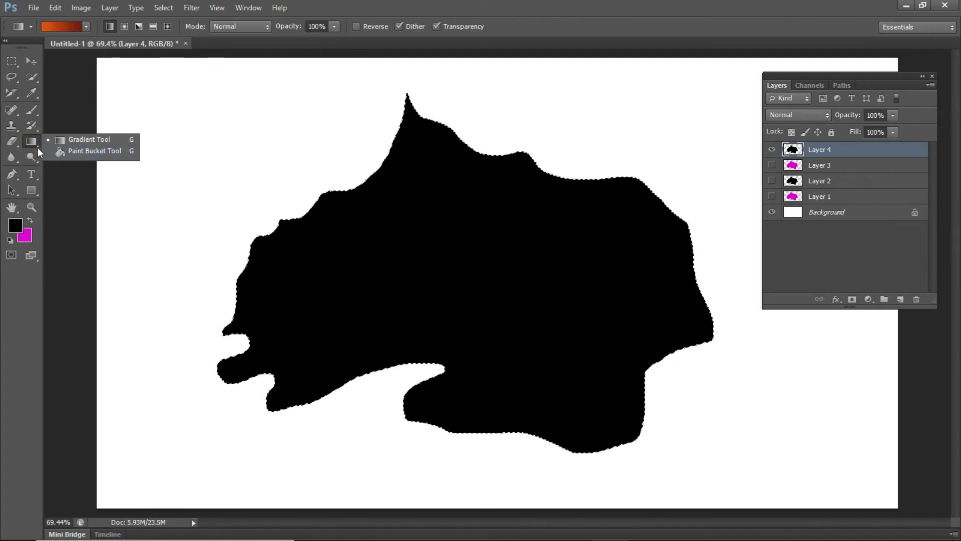
# Step: Add a Solid Color fill layer named Color Fill 1
pyautogui.click(35, 143)
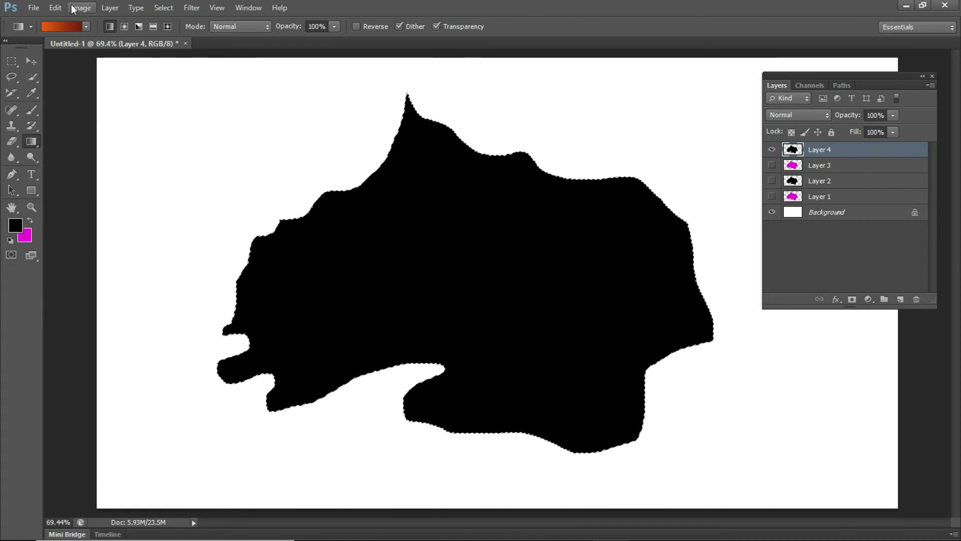
pyautogui.click(104, 9)
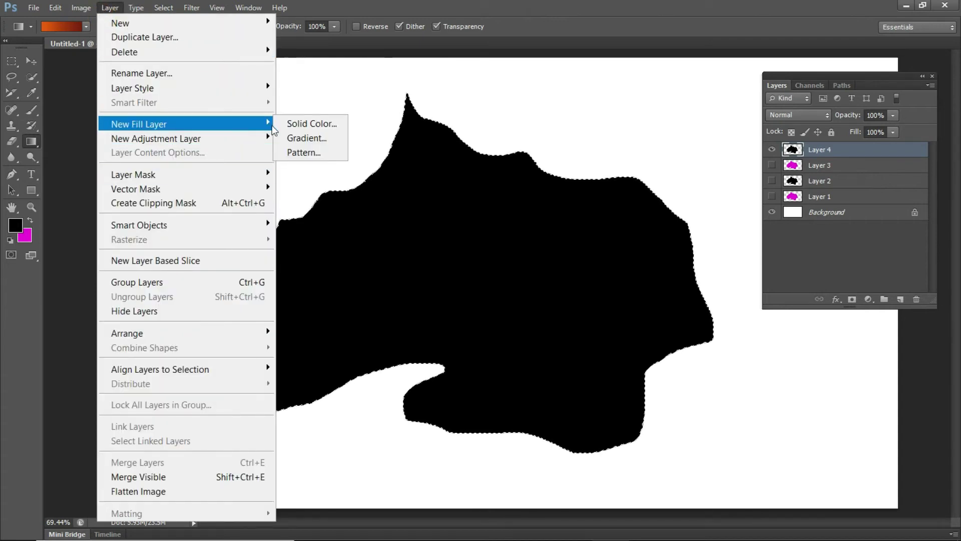
pyautogui.moveTo(139, 124)
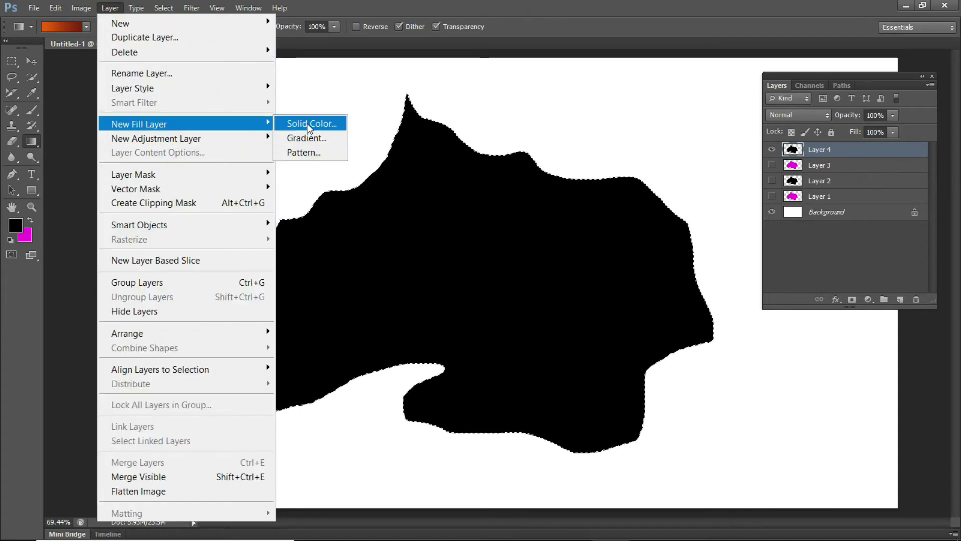
pyautogui.click(308, 122)
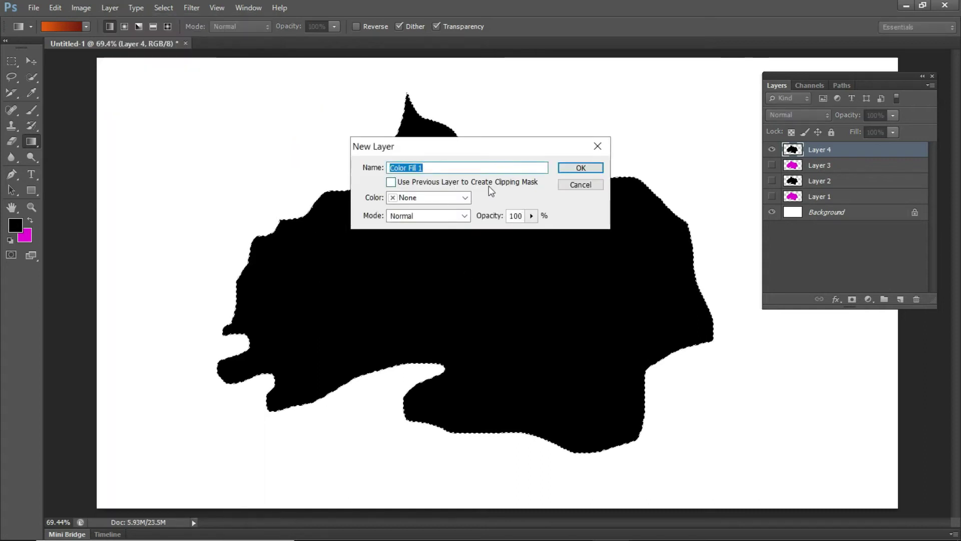
pyautogui.click(568, 169)
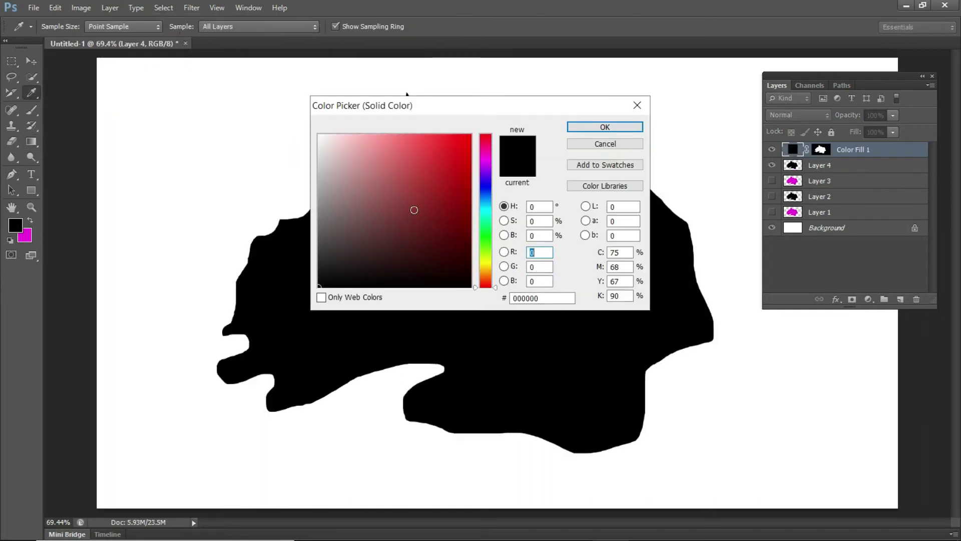
# Step: Pick a dark navy blue in the Color Picker for the fill and confirm it
pyautogui.click(445, 195)
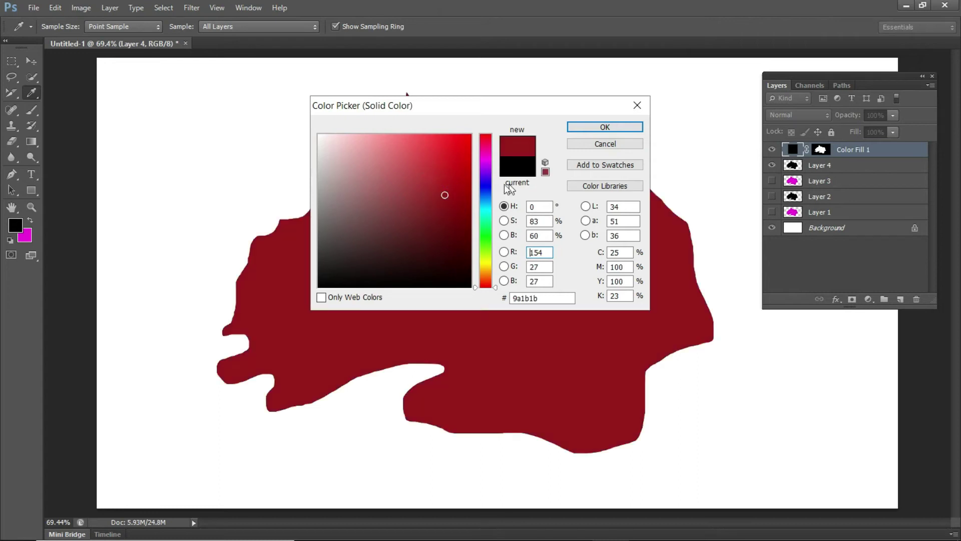
pyautogui.click(484, 182)
pyautogui.click(472, 162)
pyautogui.click(454, 206)
pyautogui.click(453, 231)
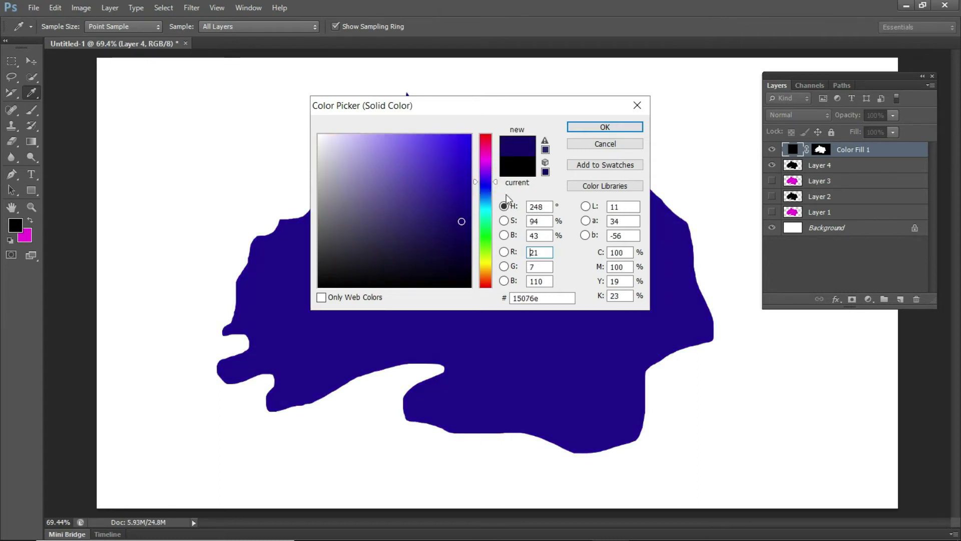
pyautogui.click(604, 127)
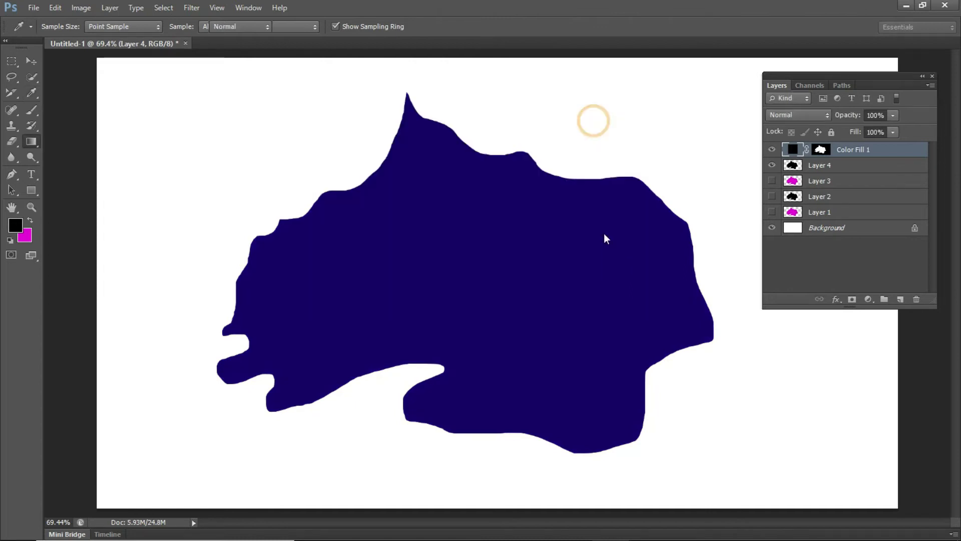
pyautogui.click(33, 61)
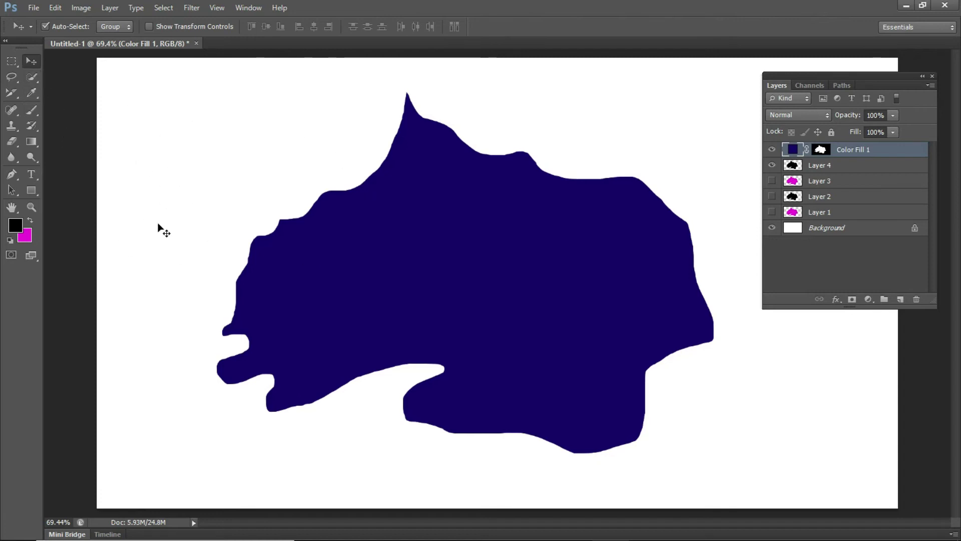
# Step: Hide Color Fill 1 and Layer 4 for a blank white canvas, then show the lasso variants
pyautogui.click(771, 149)
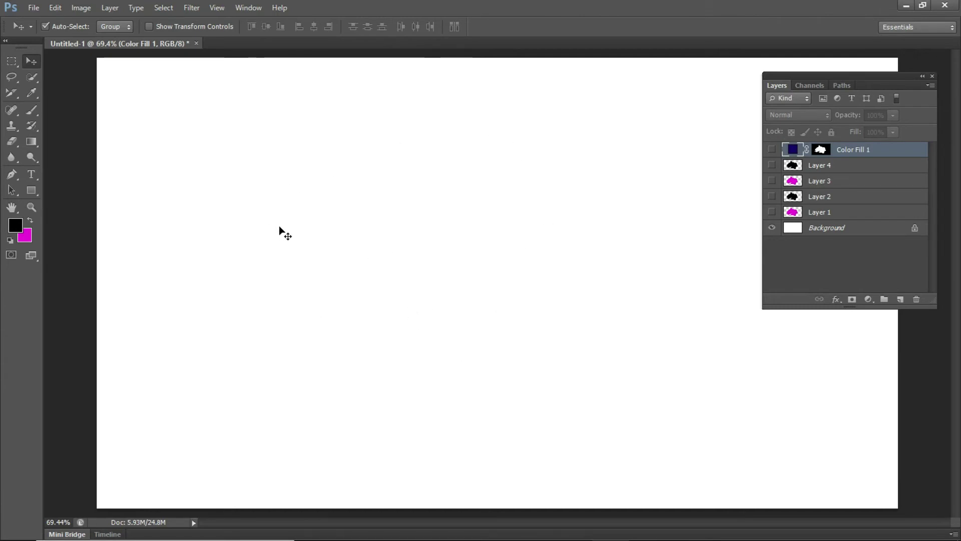
pyautogui.click(17, 82)
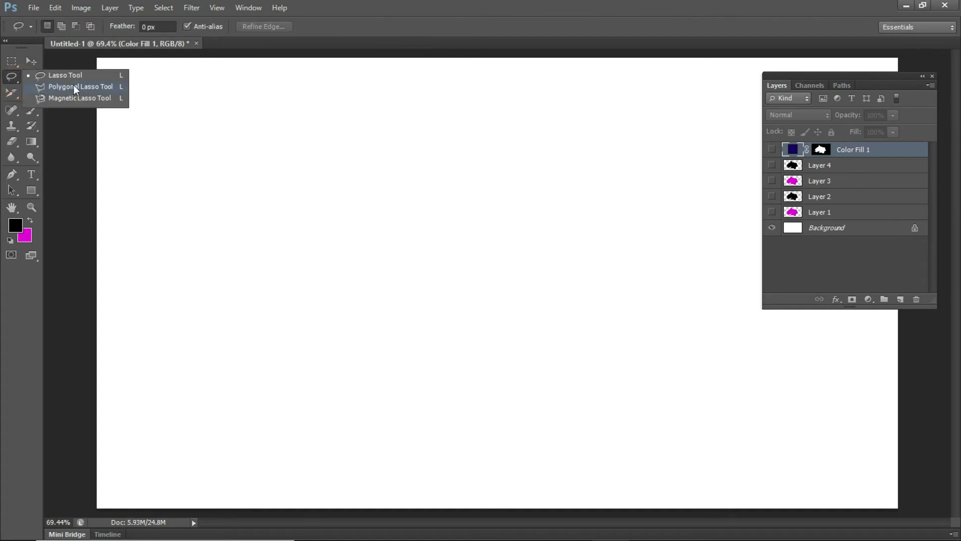
# Step: With the Polygonal Lasso, outline the star's left side up to the peak near the canvas top
pyautogui.click(74, 87)
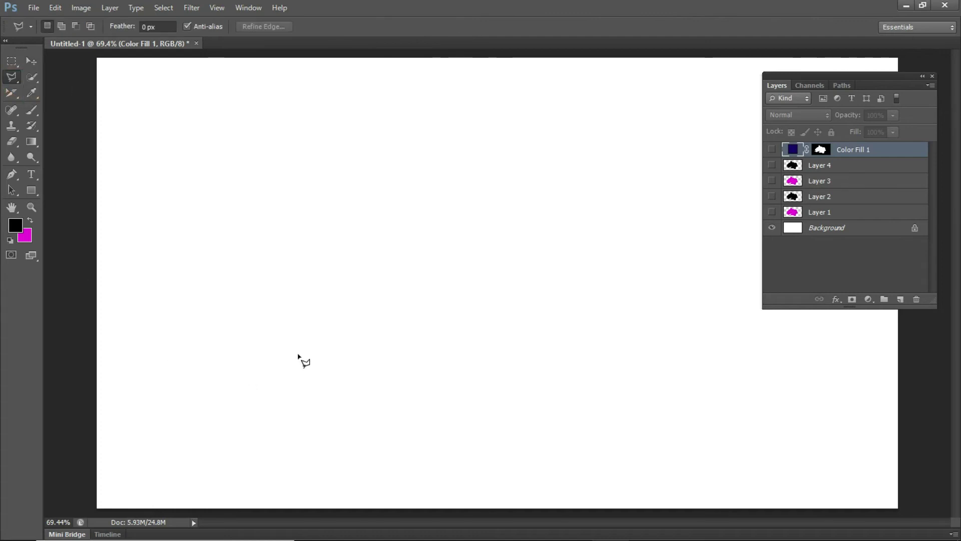
pyautogui.click(276, 403)
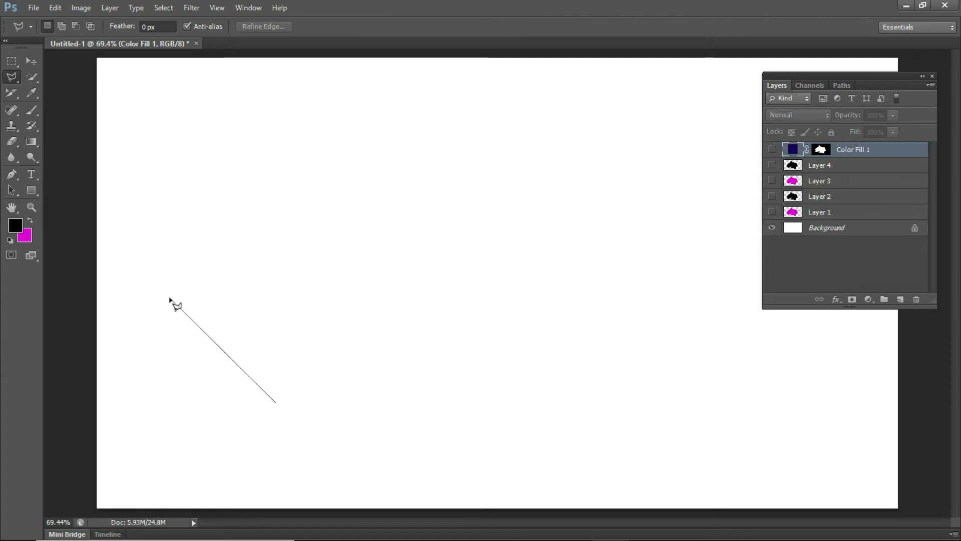
pyautogui.click(170, 298)
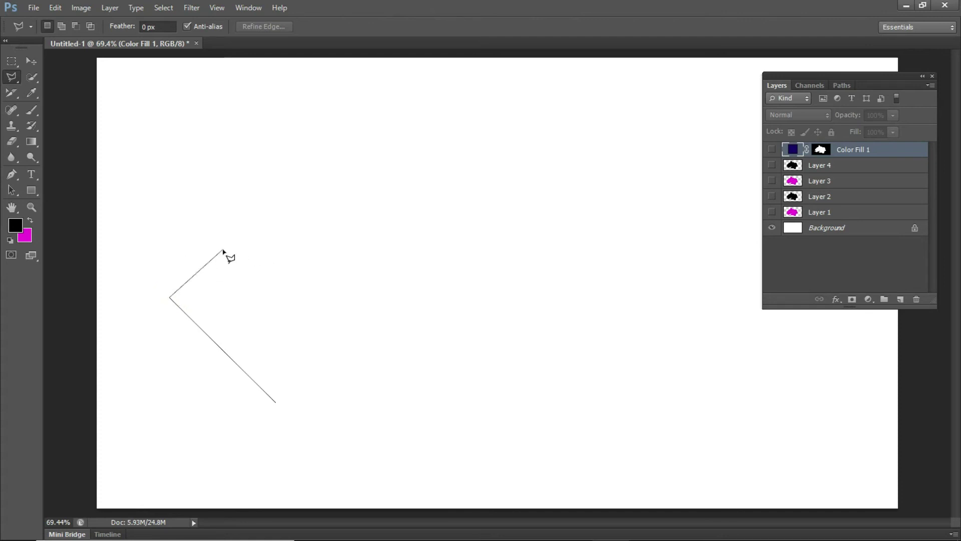
pyautogui.click(268, 211)
pyautogui.click(268, 115)
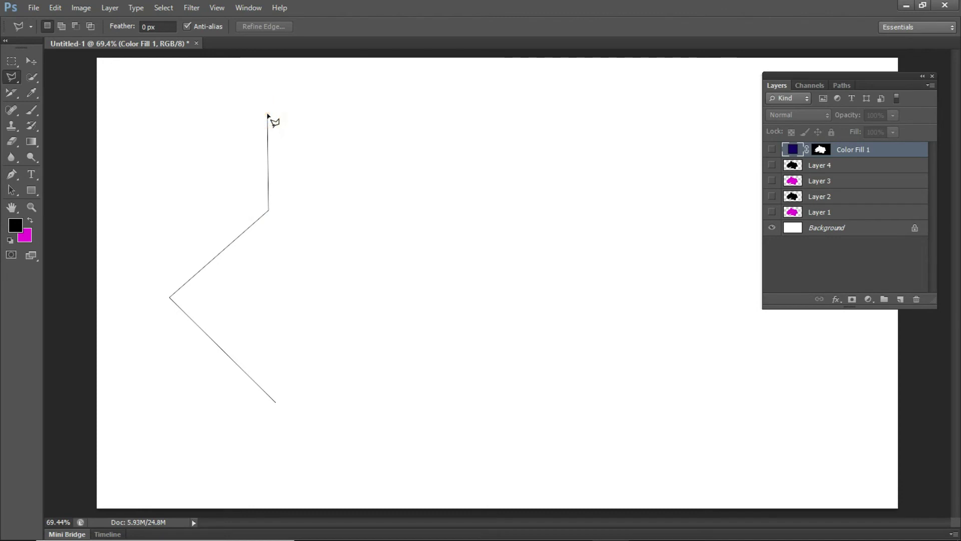
pyautogui.click(398, 108)
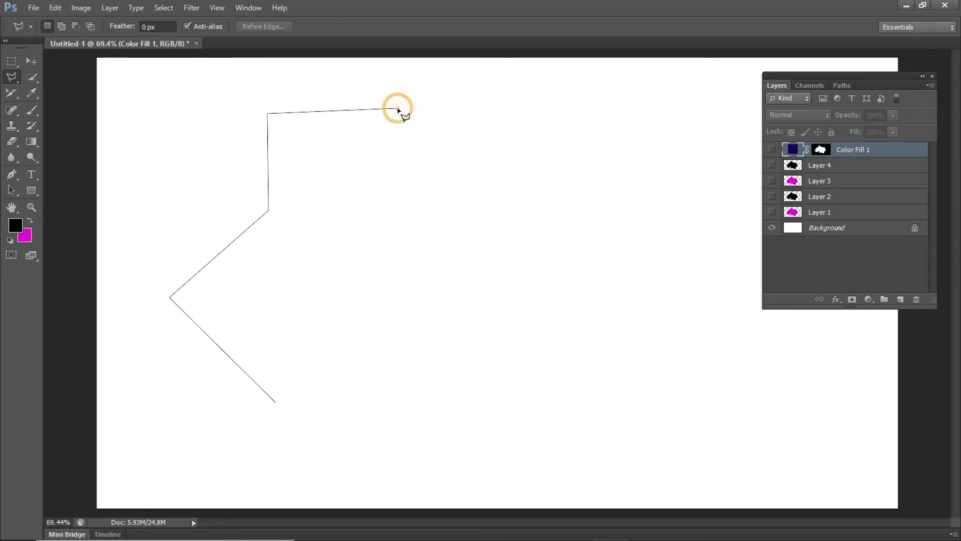
pyautogui.click(430, 61)
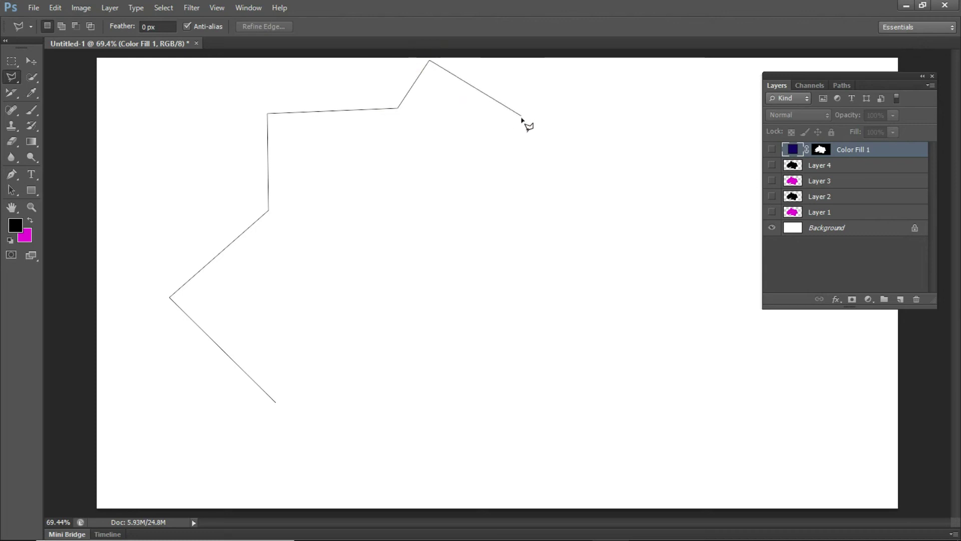
pyautogui.click(480, 104)
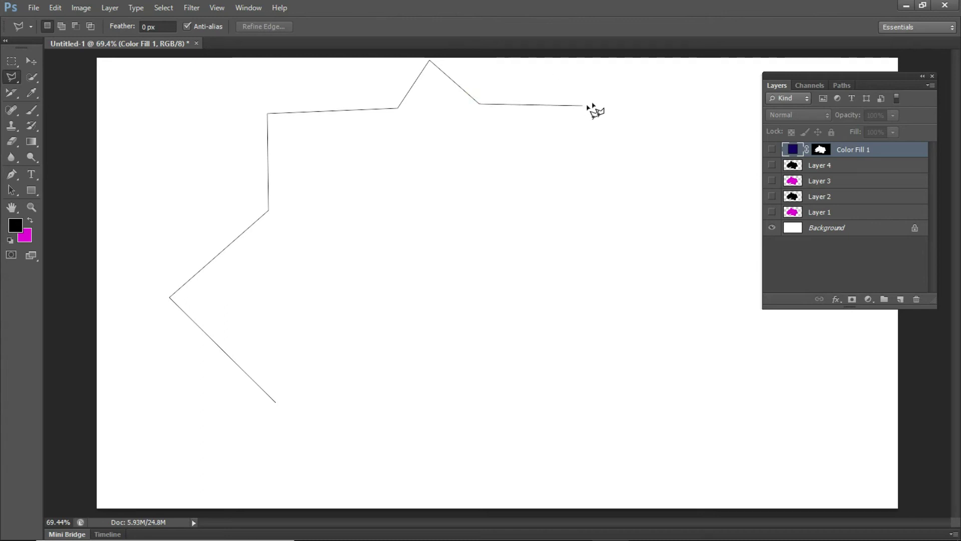
# Step: Continue the outline down the right side and bottom, closing it at the starting point
pyautogui.click(598, 99)
pyautogui.click(617, 190)
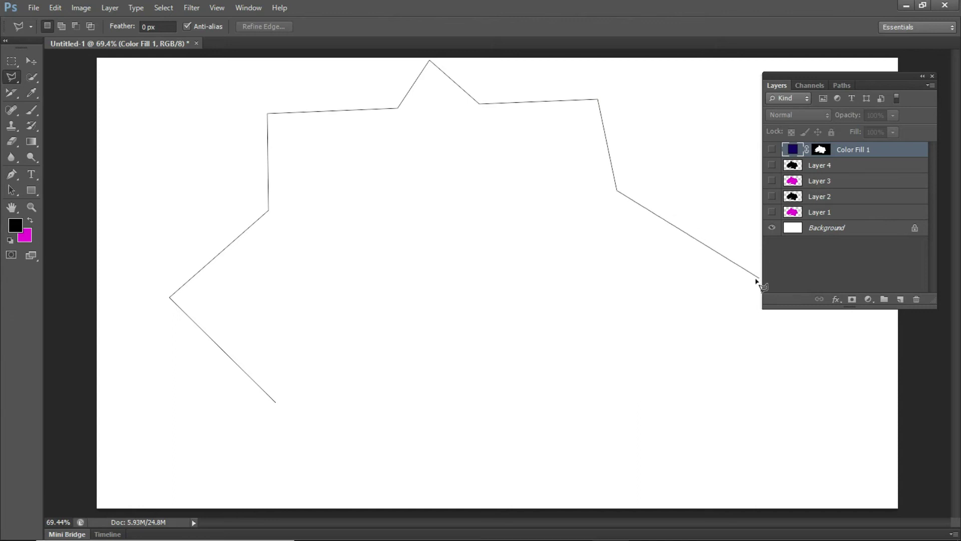
pyautogui.click(738, 278)
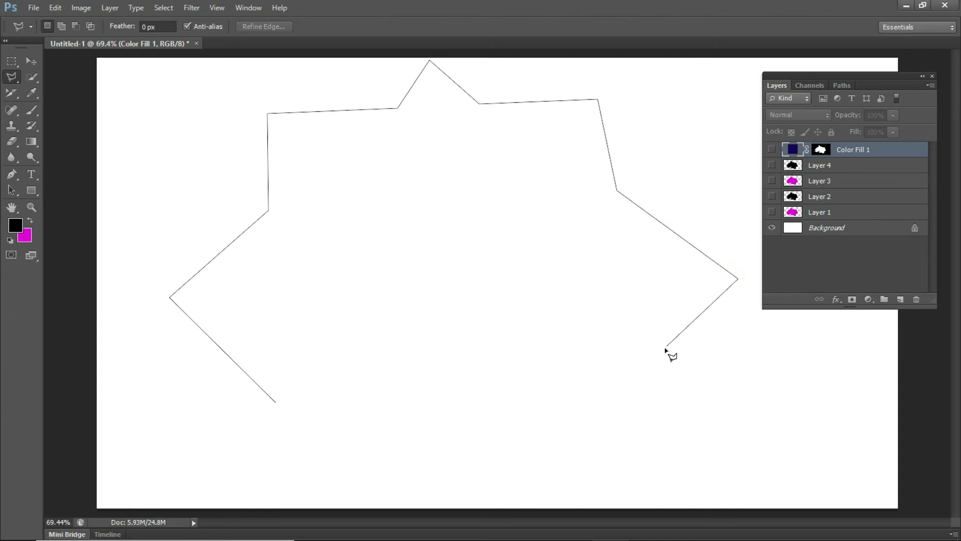
pyautogui.click(650, 359)
pyautogui.click(560, 476)
pyautogui.click(375, 367)
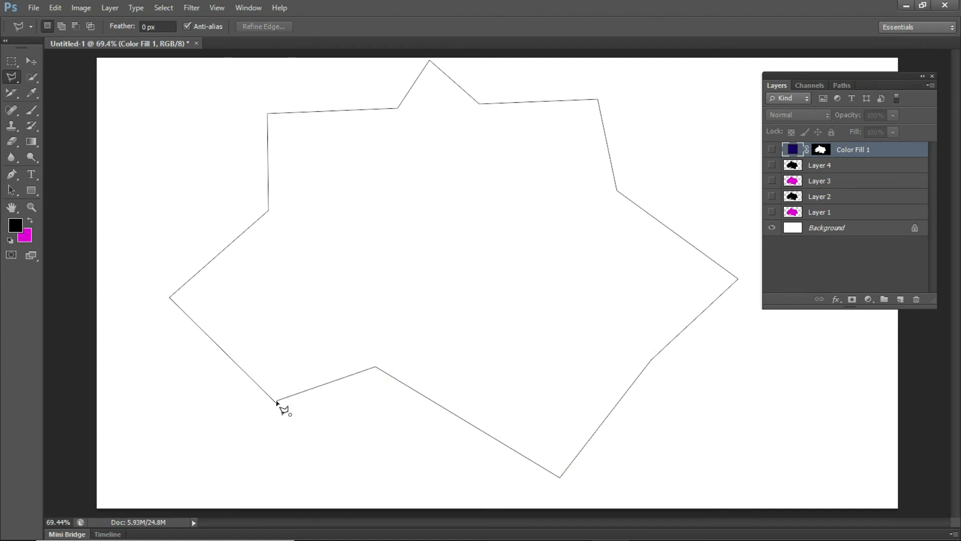
pyautogui.click(277, 402)
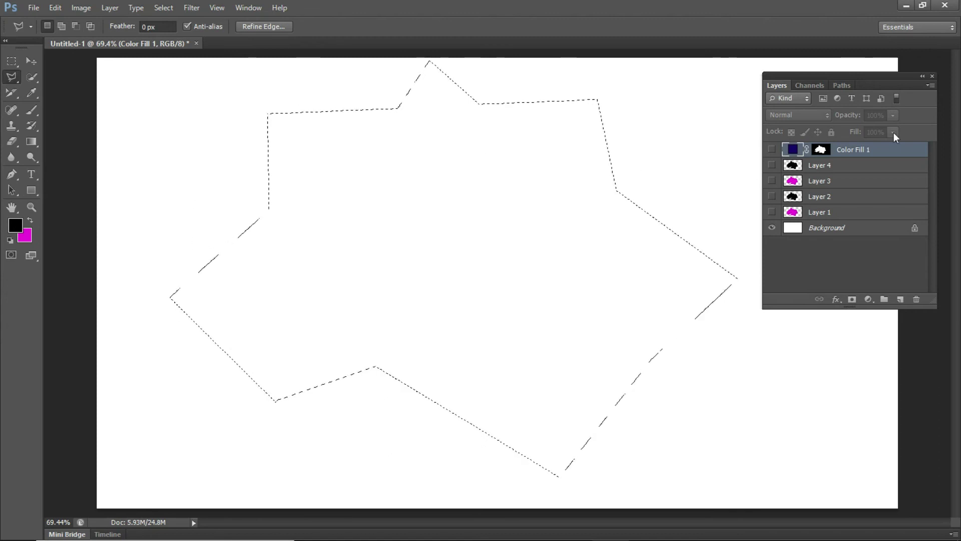
# Step: Create empty Layer 5 above the fill layer and set the selection mode to Add to selection
pyautogui.click(900, 298)
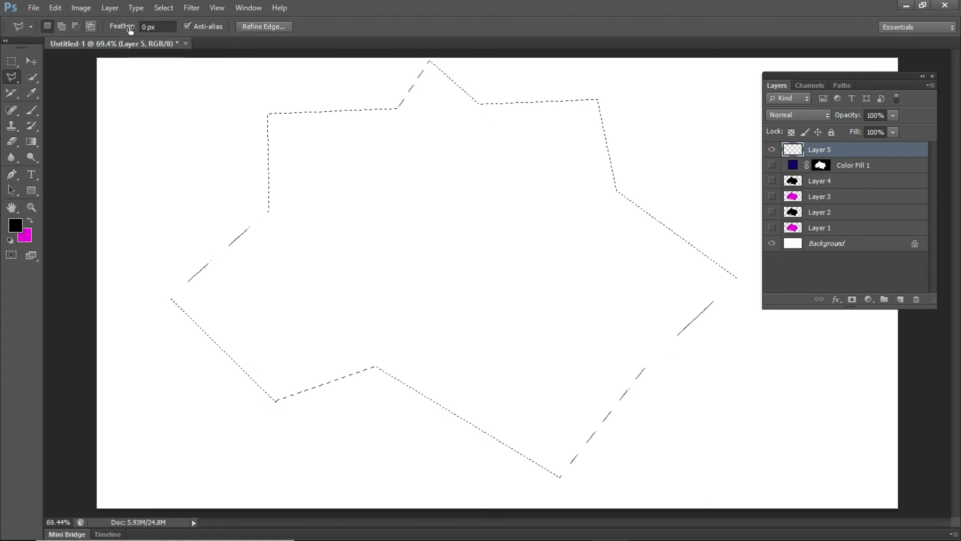
pyautogui.click(59, 26)
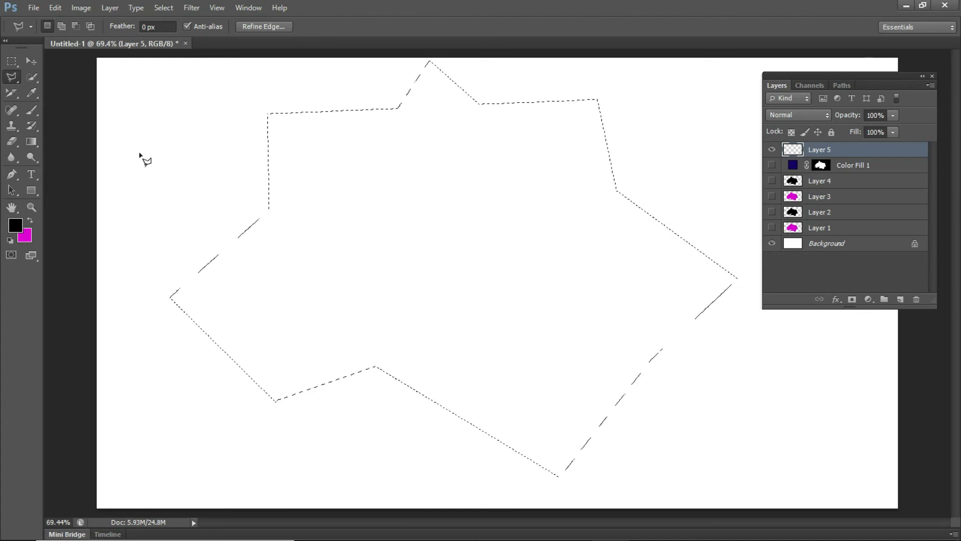
# Step: Add an angular wedge at the star selection's upper left, from its left edge to the top peak
pyautogui.click(62, 26)
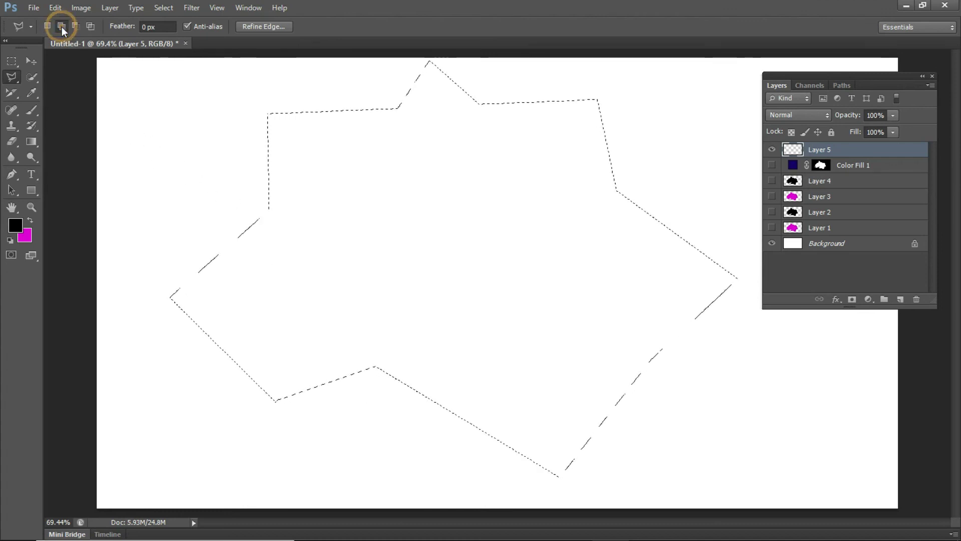
pyautogui.click(215, 257)
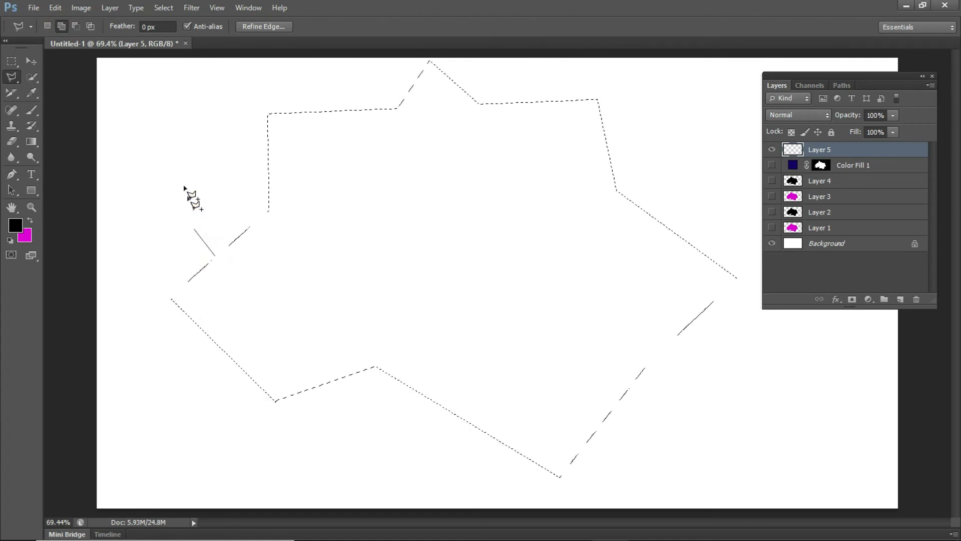
pyautogui.click(150, 140)
pyautogui.click(267, 116)
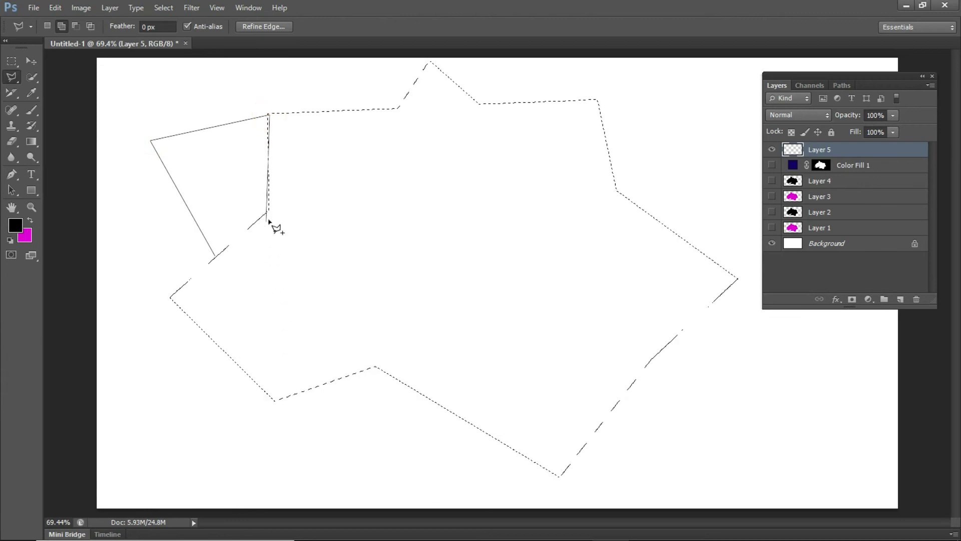
pyautogui.click(326, 65)
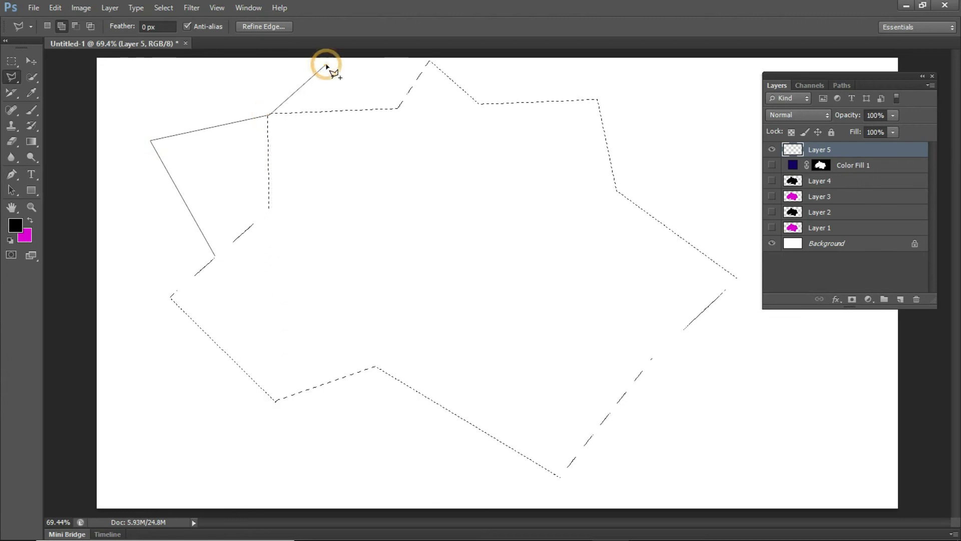
pyautogui.click(429, 61)
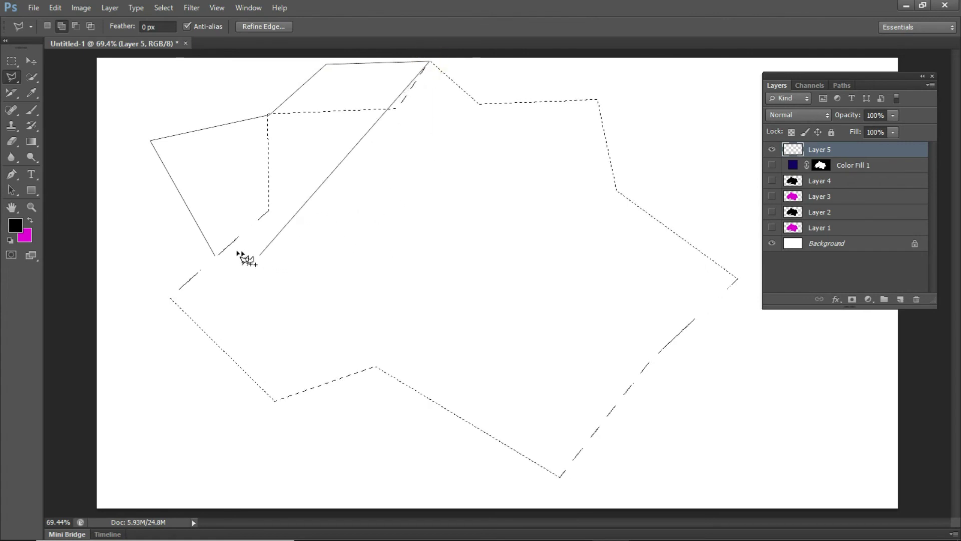
pyautogui.click(217, 257)
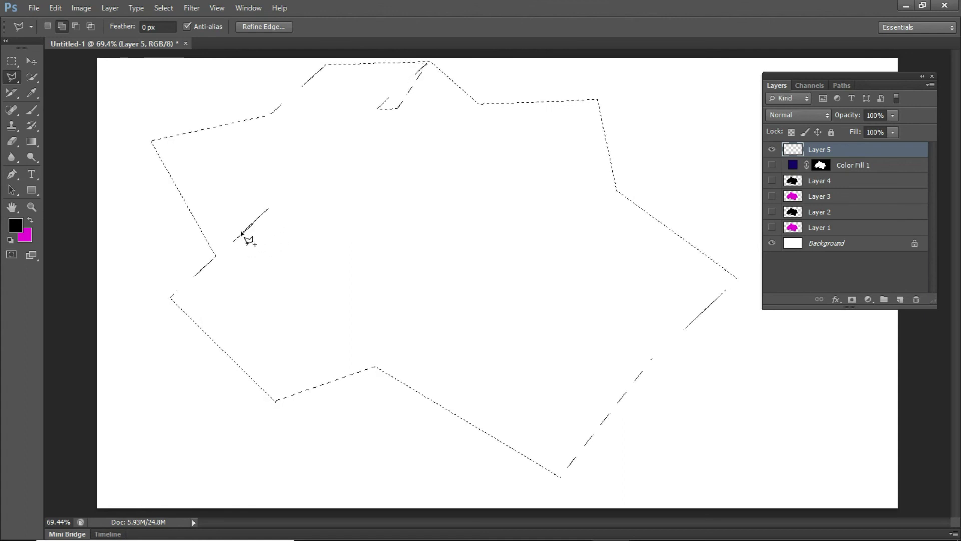
# Step: Start another added area at the upper right, extending to the top-right and down the right side
pyautogui.click(597, 99)
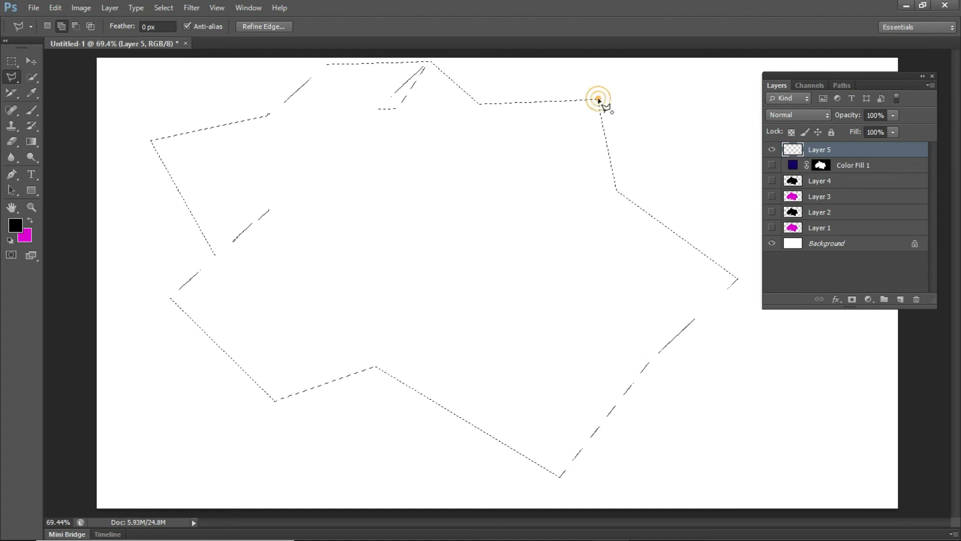
pyautogui.click(736, 76)
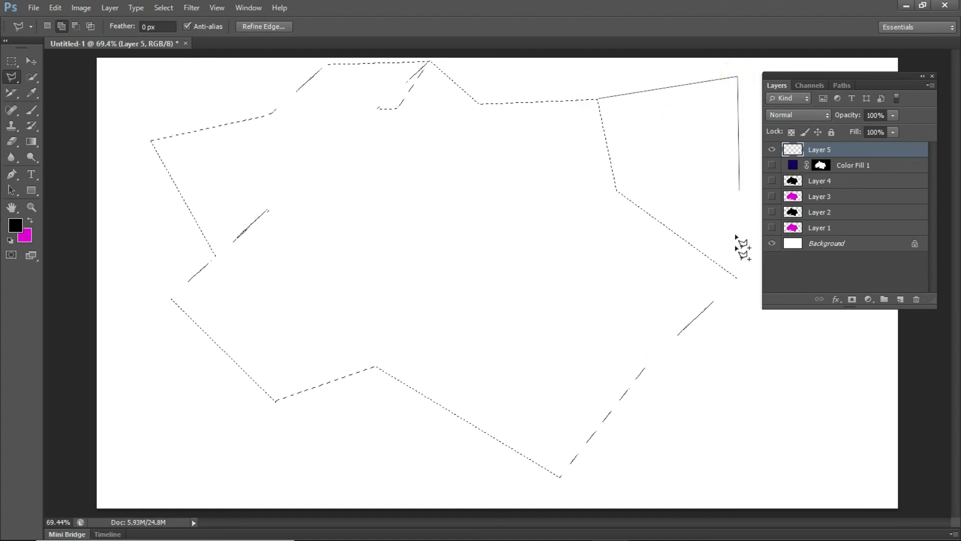
pyautogui.click(736, 276)
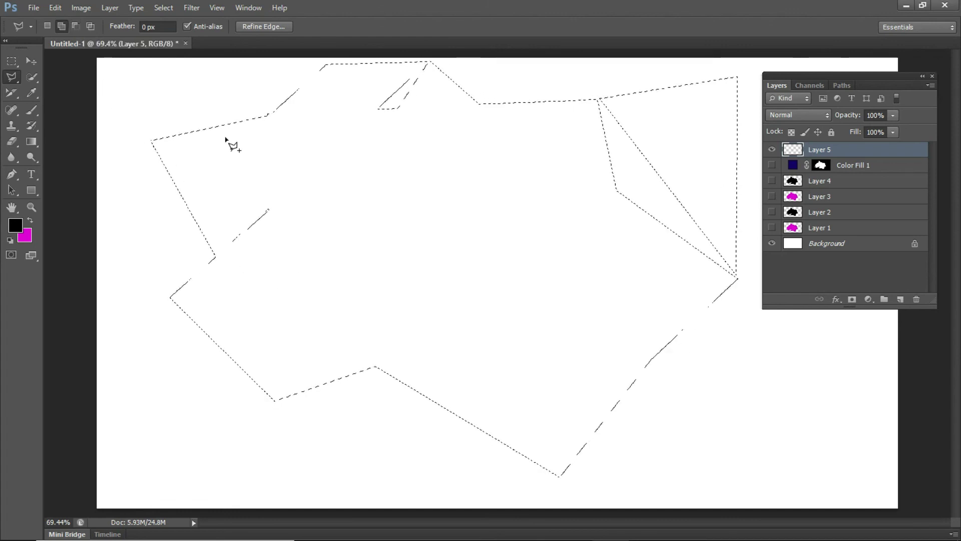
# Step: Subtract a piece from the selection's upper left, then return to New selection mode
pyautogui.click(75, 26)
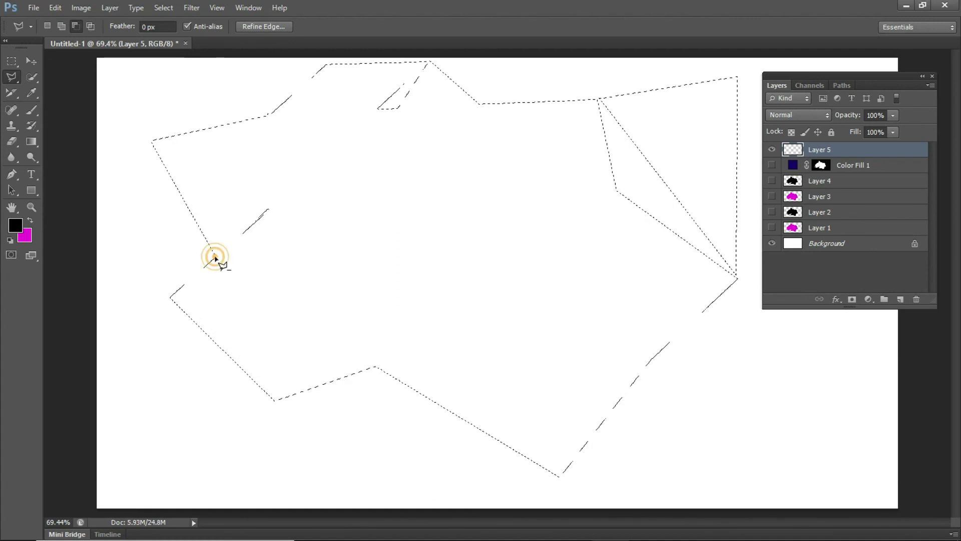
pyautogui.click(272, 115)
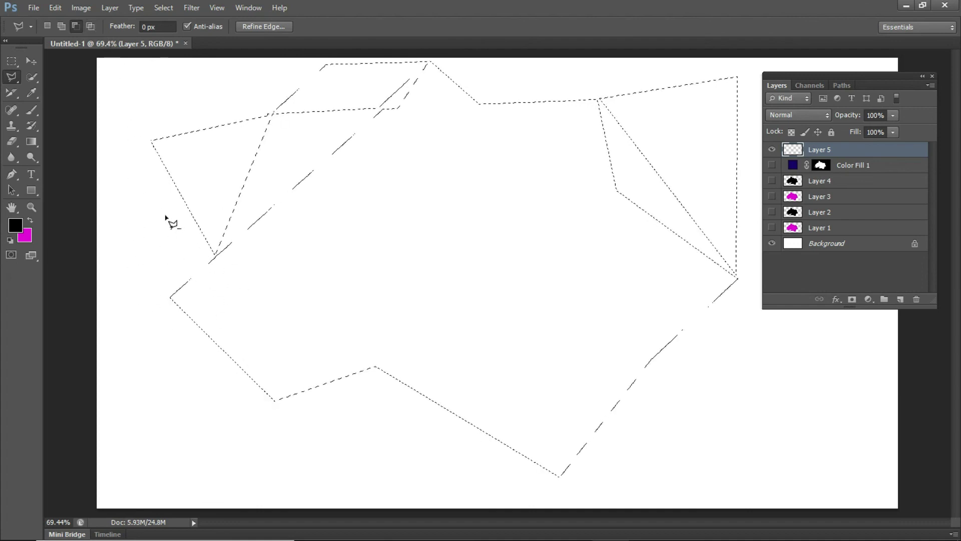
pyautogui.click(47, 26)
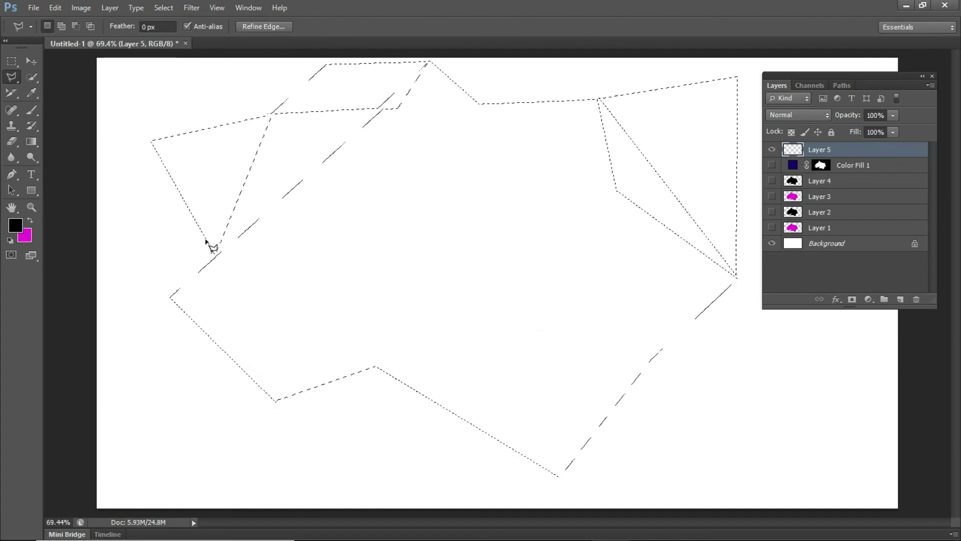
# Step: Deselect, then with the Magnetic Lasso trace a closed irregular outline starting at the lower left
pyautogui.hotkey('ctrl', 'd')
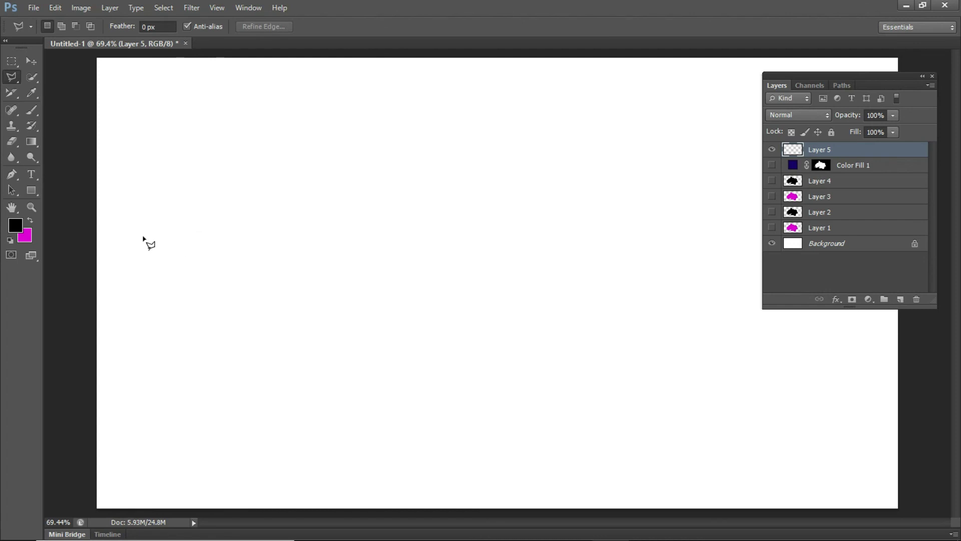
pyautogui.click(14, 79)
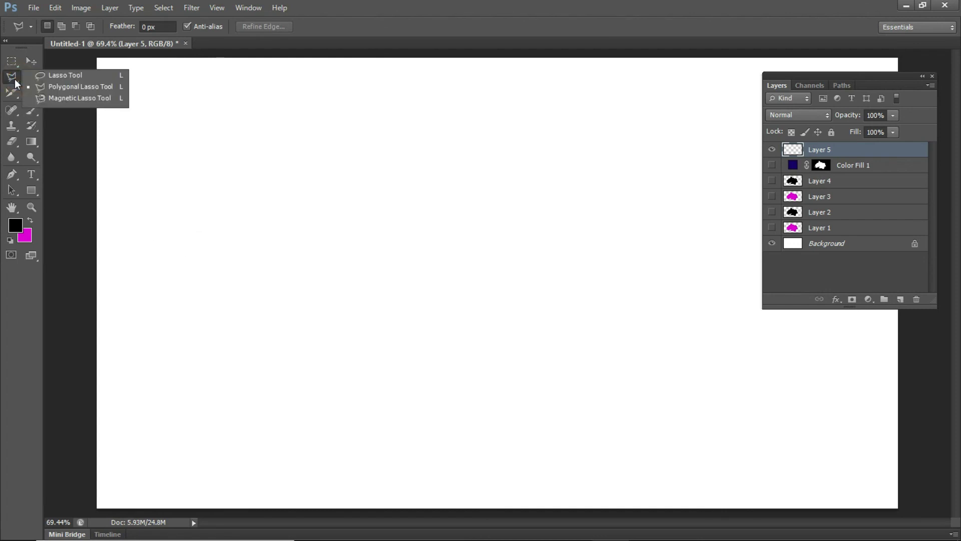
pyautogui.click(58, 99)
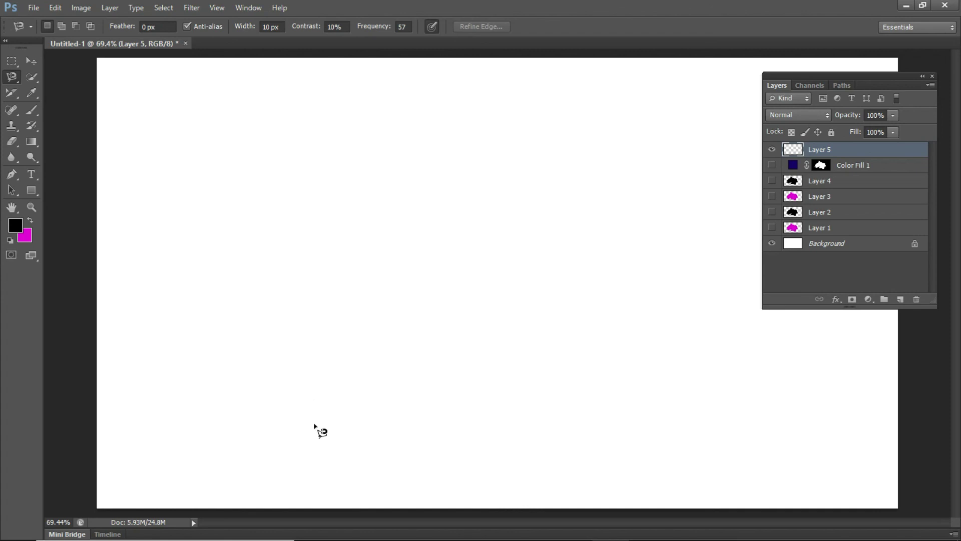
pyautogui.click(316, 444)
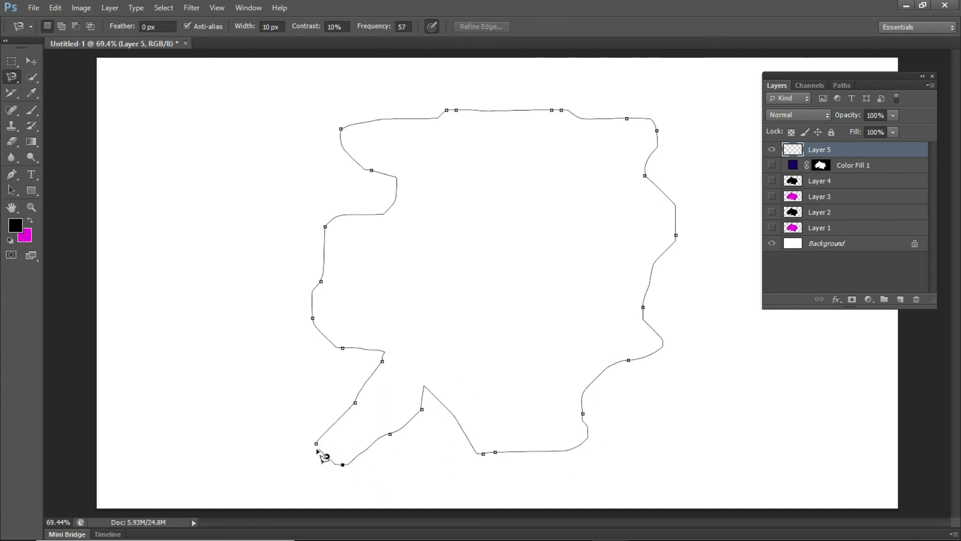
pyautogui.click(316, 444)
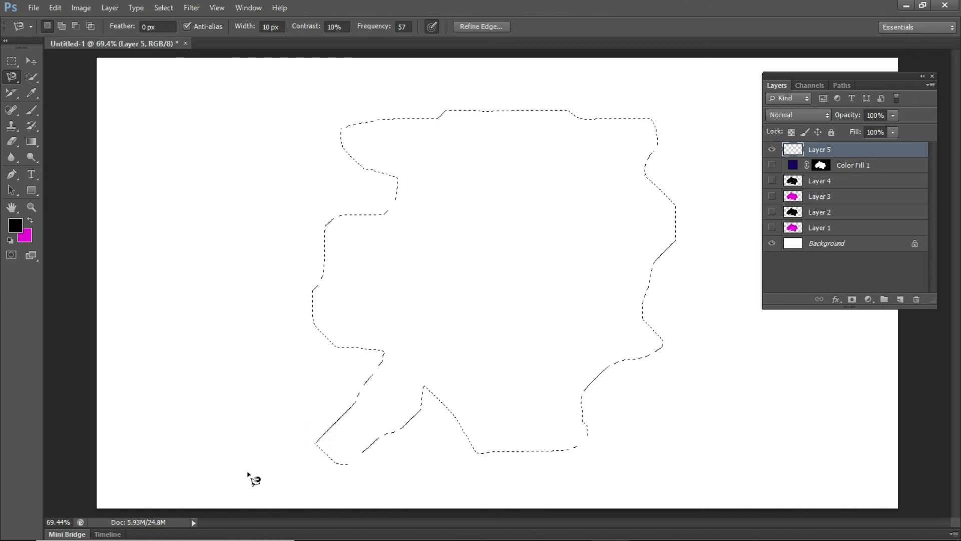